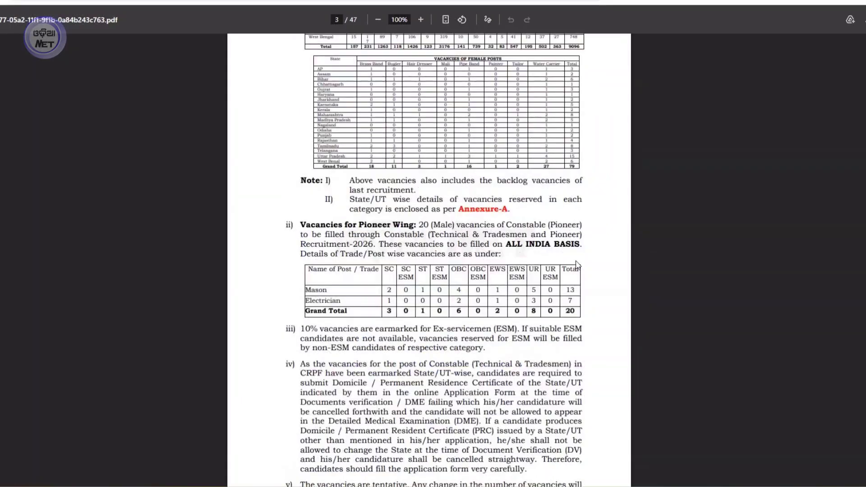
Scroll the recruitment notification PDF down to page 4 of 47, past the female and Pioneer Wing vacancy tables.
scroll(564, 250, down, 8)
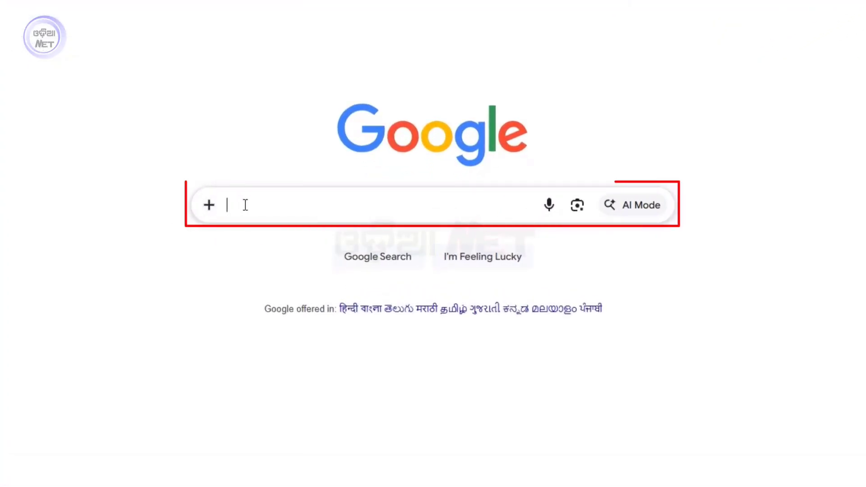
Search Google for 'recruitment crpf'.
click(246, 206)
text(re)
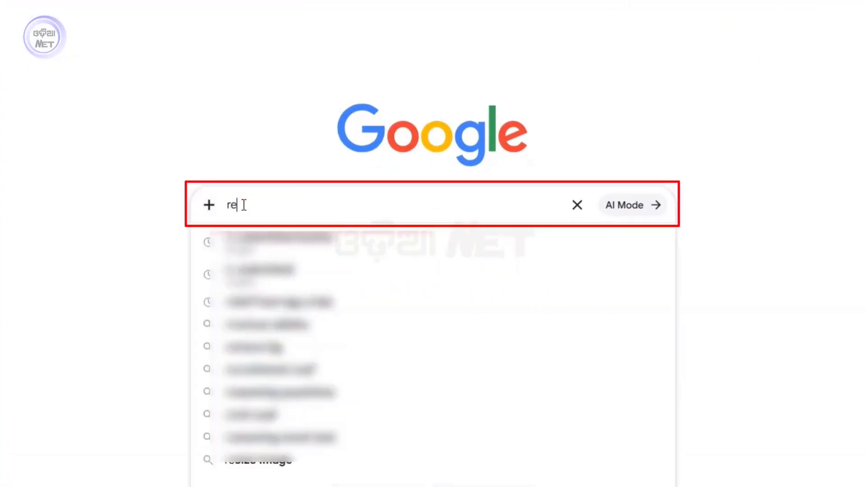
text(cruitment crpf)
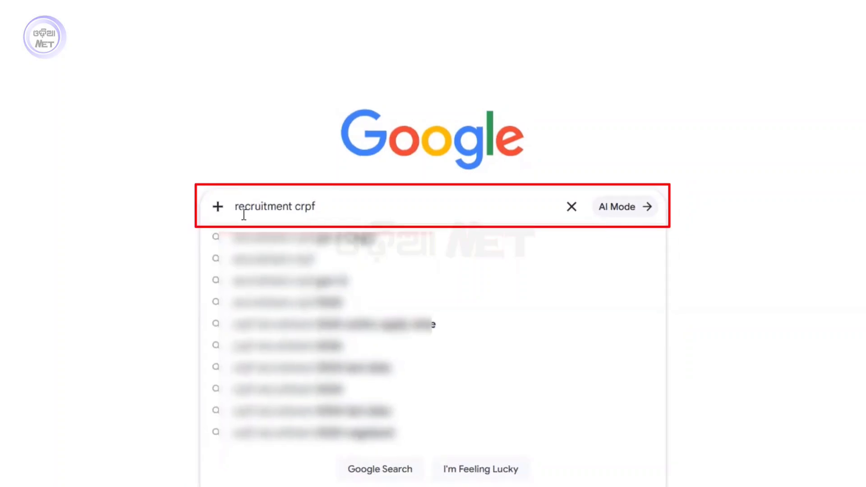
key(Return)
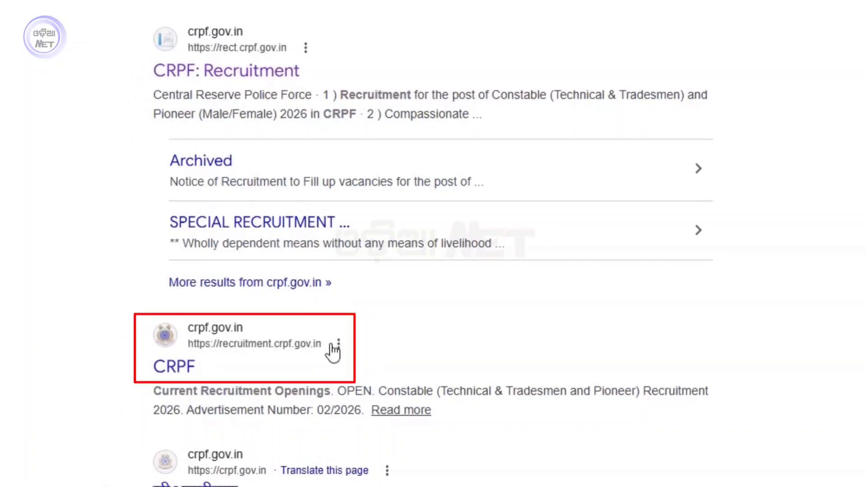
Open the recruitment.crpf.gov.in result and scroll to the Constable Recruitment 2026 opening.
click(174, 370)
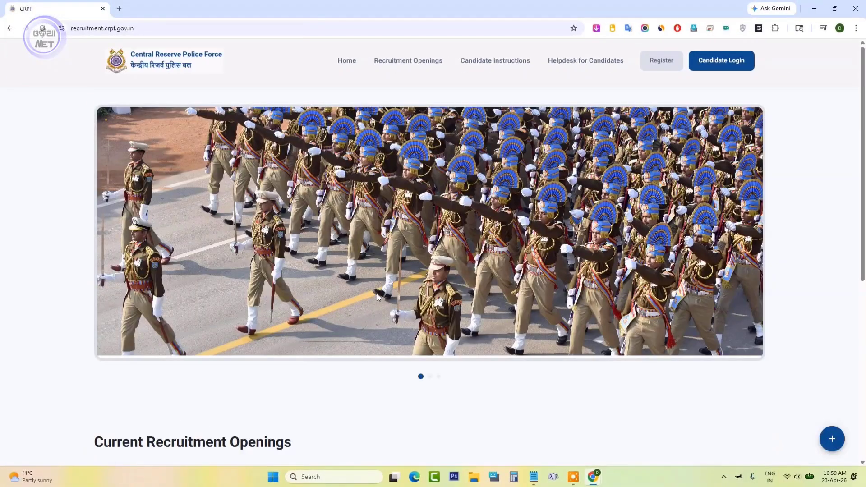
scroll(379, 305, down, 6)
scroll(379, 311, up, 6)
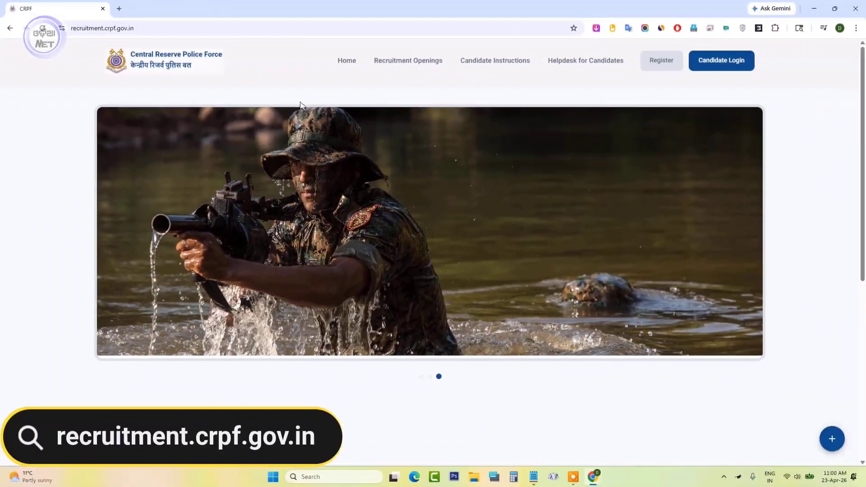
scroll(302, 105, down, 6)
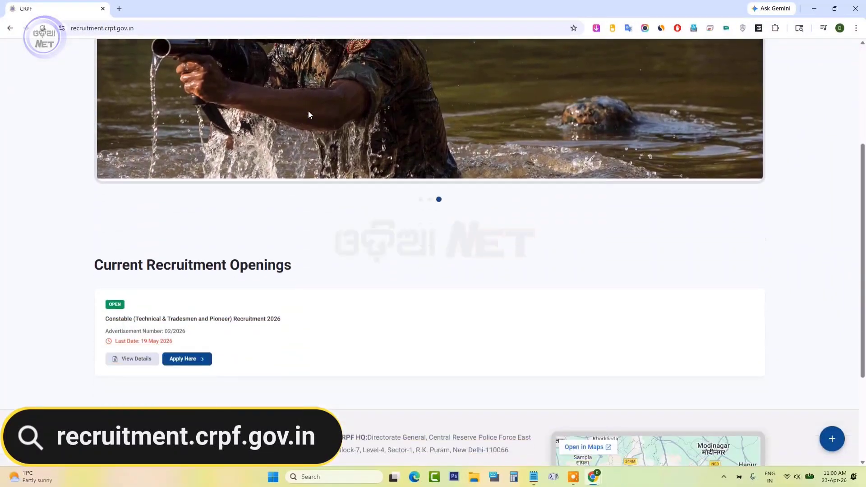
scroll(317, 320, up, 6)
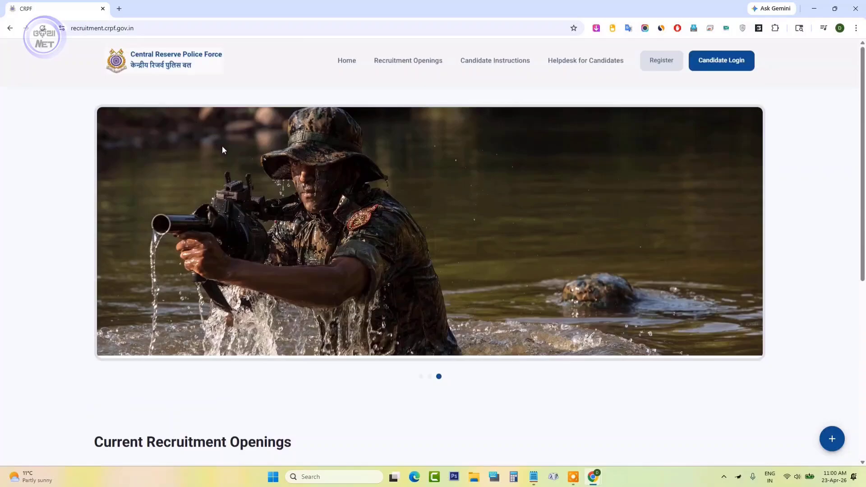
scroll(226, 151, down, 6)
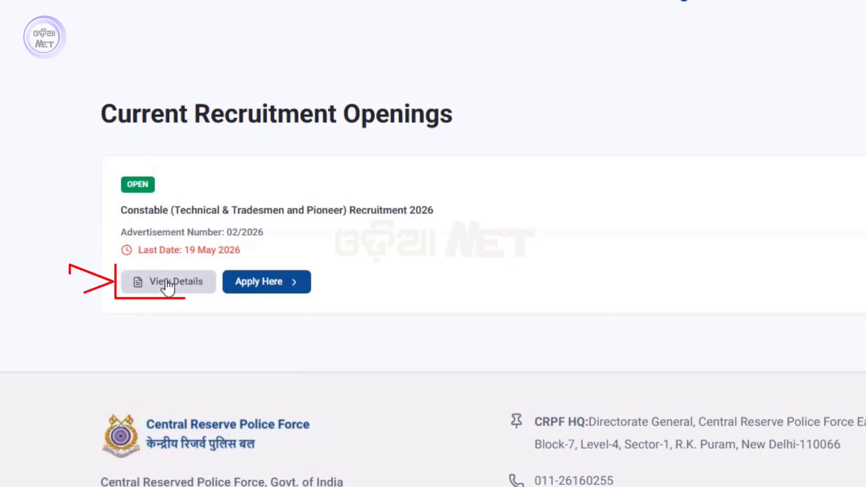
Open the Constable 2026 advertisement notice and read through its important dates.
click(173, 285)
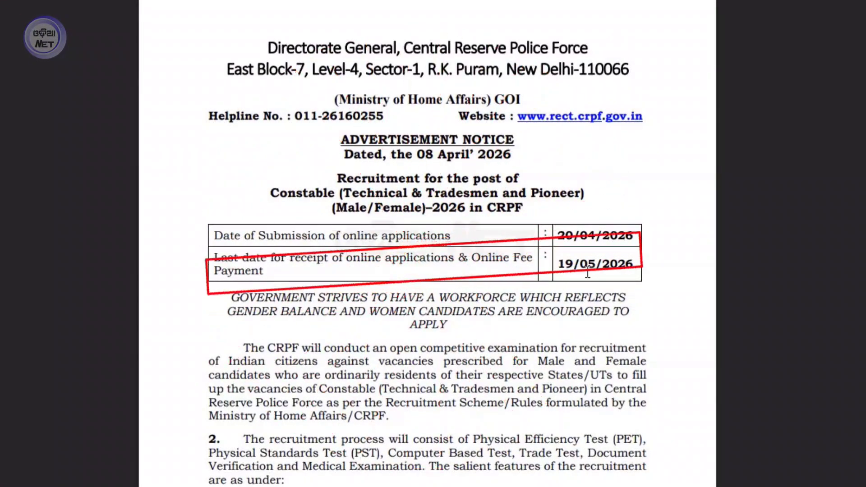
scroll(607, 402, down, 15)
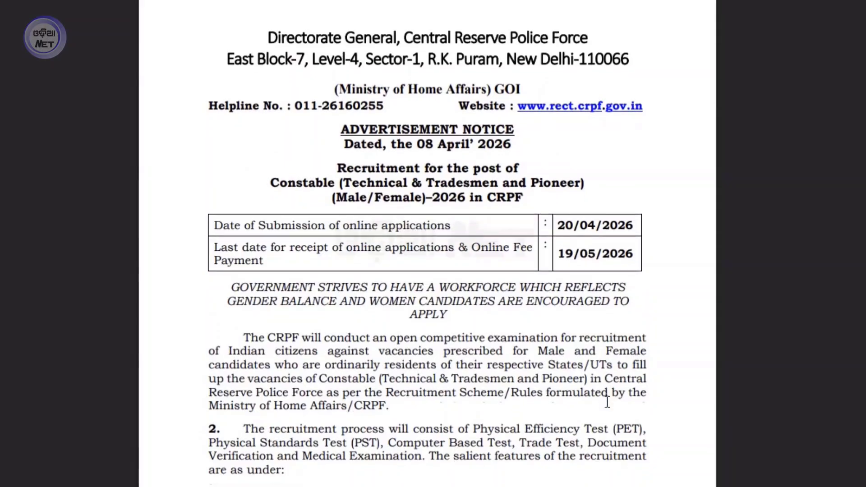
scroll(607, 403, down, 3)
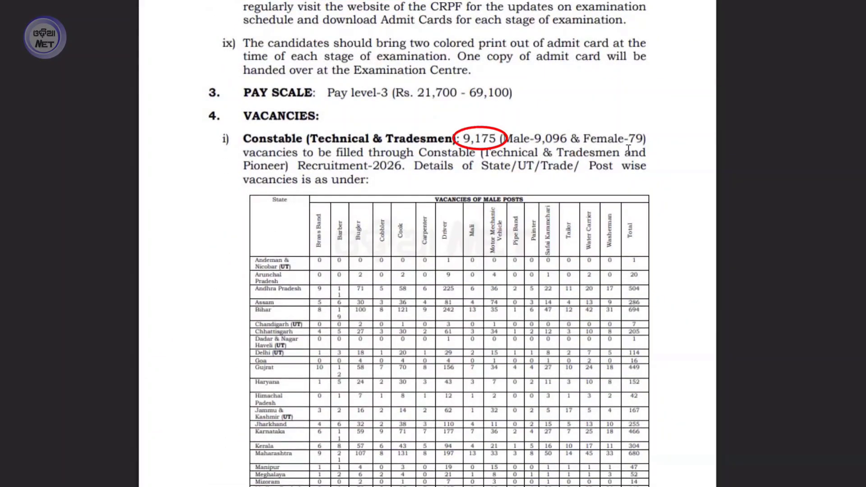
scroll(451, 286, down, 1)
Zoom in on the vacancy tables and continue through age limits to Educational Qualifications.
key(ctrl+plus)
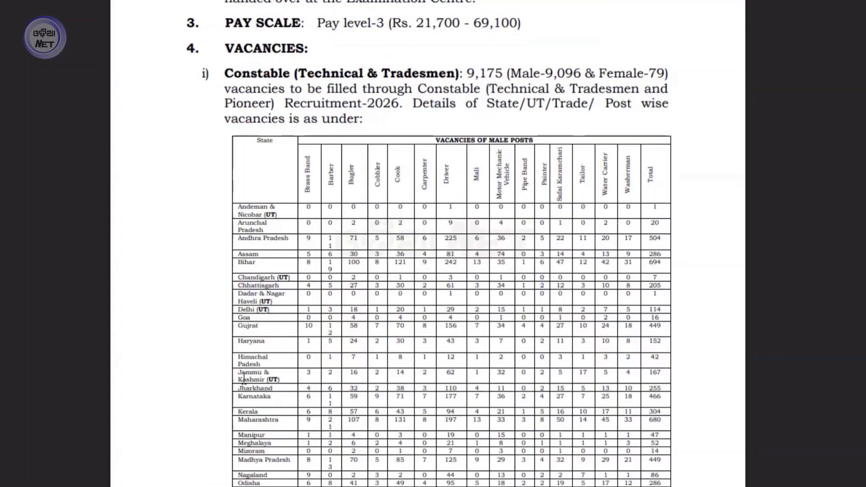
scroll(237, 378, down, 1)
scroll(650, 403, down, 12)
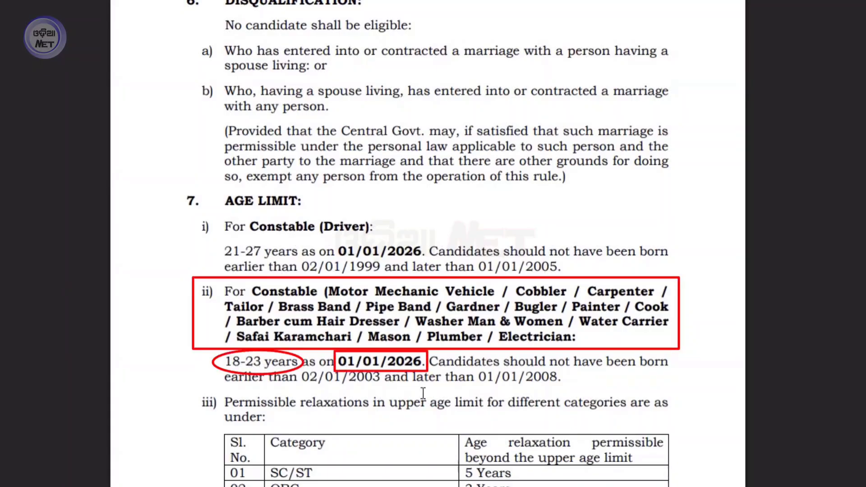
scroll(430, 445, down, 5)
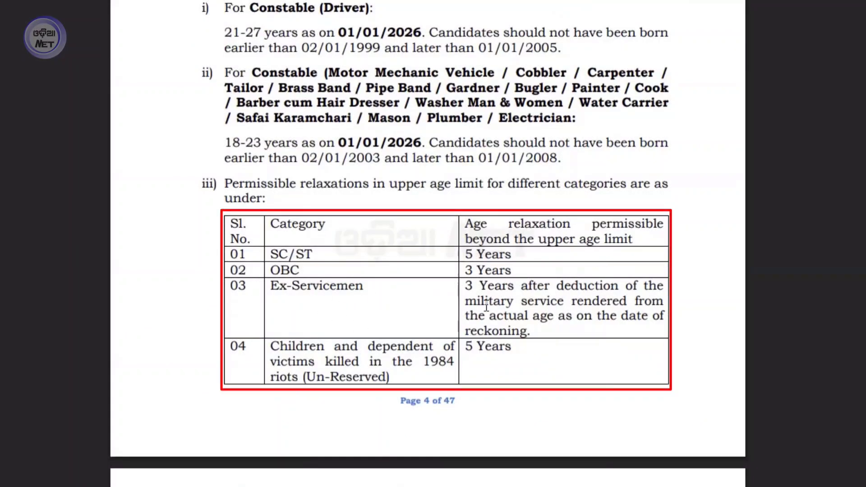
scroll(510, 395, down, 2)
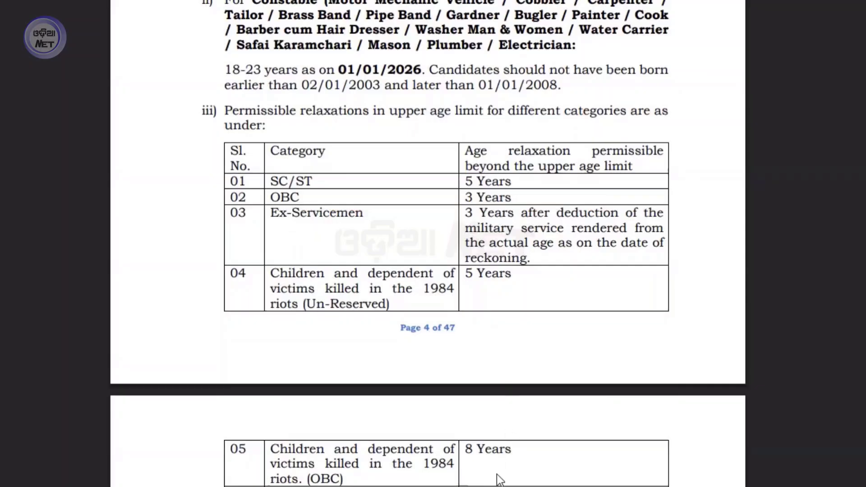
scroll(500, 479, down, 3)
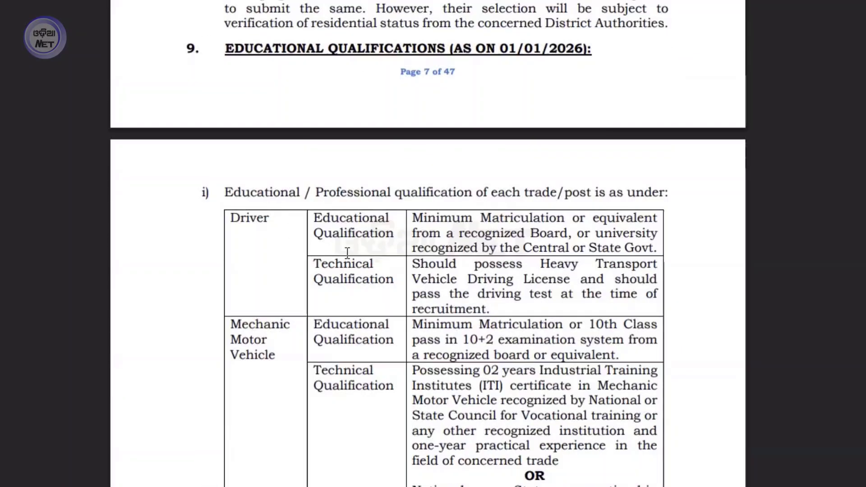
Read through the qualifications, Rs 100 fee, exam centres and the PET race time-limit table.
scroll(348, 252, down, 8)
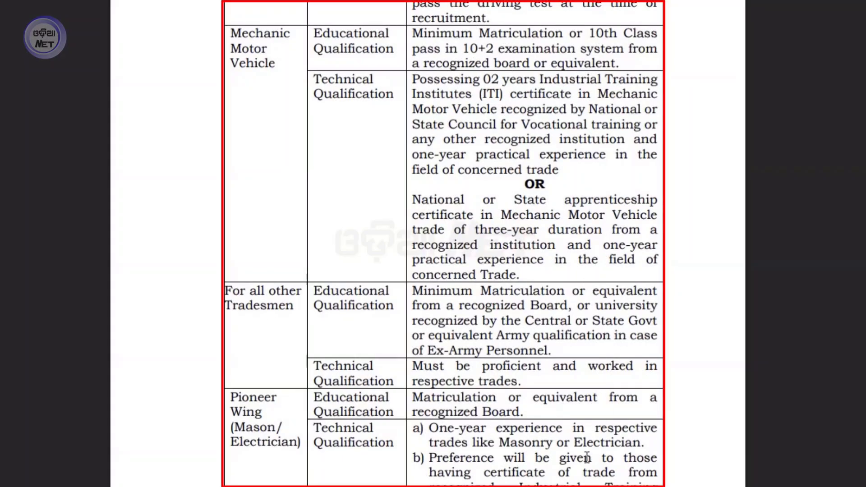
scroll(587, 451, down, 15)
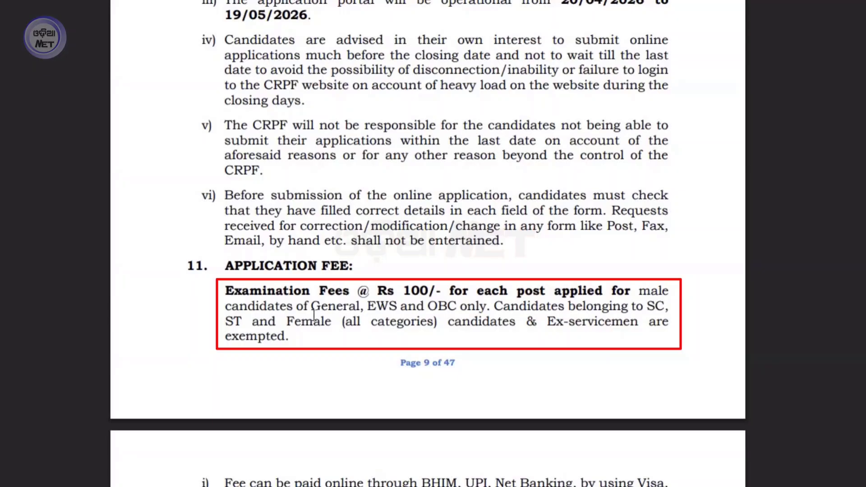
scroll(592, 203, down, 15)
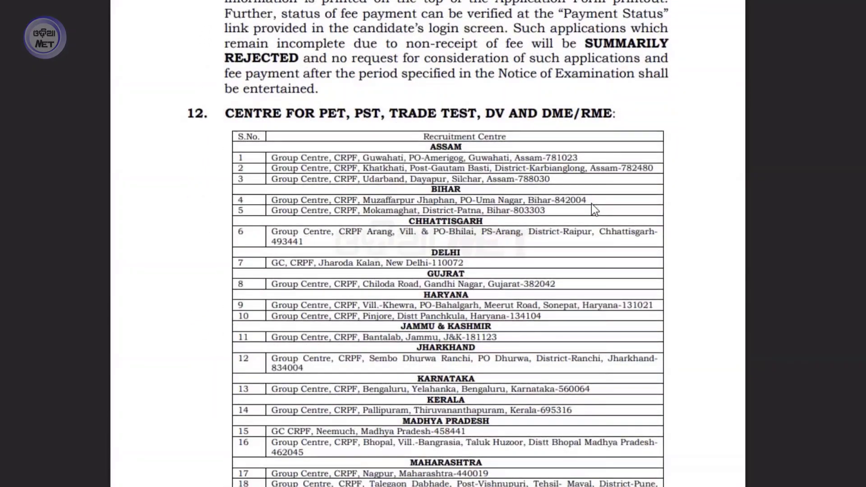
scroll(590, 205, down, 10)
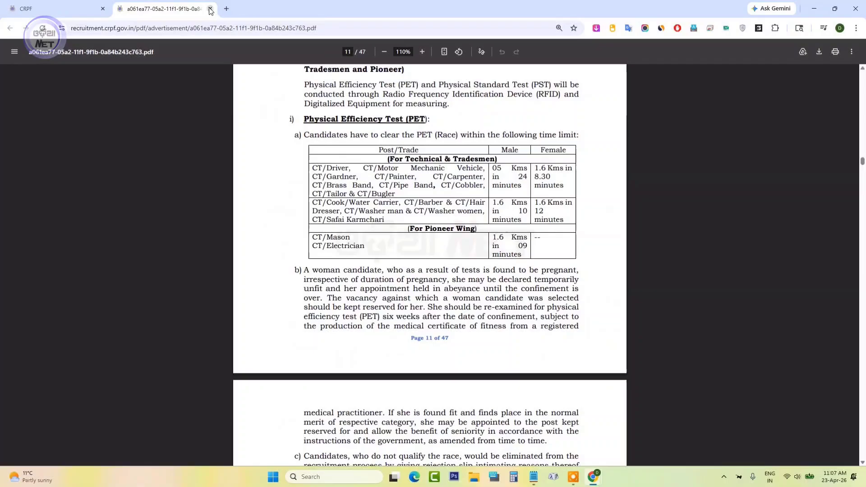
Close the notice and start the application for the Constable recruitment.
click(210, 8)
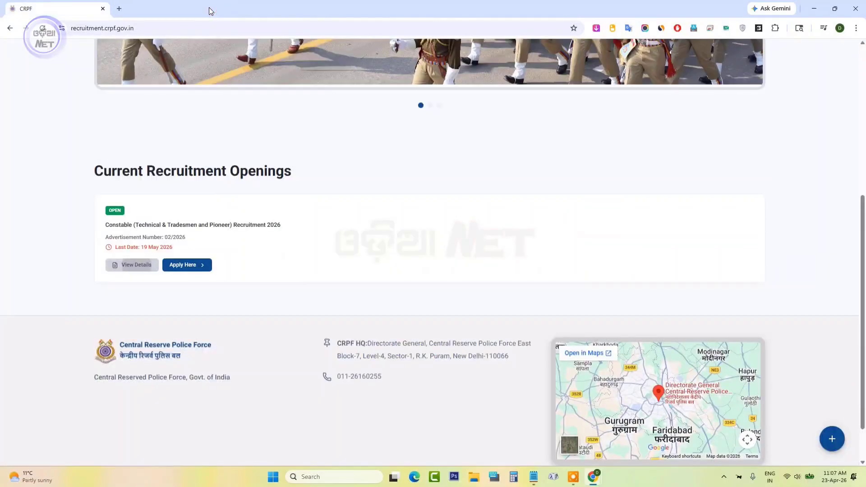
scroll(330, 280, up, 6)
scroll(437, 293, down, 6)
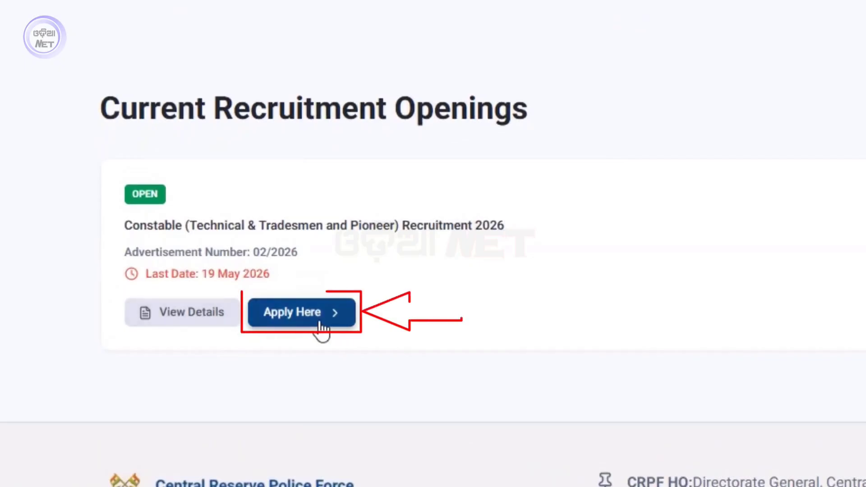
click(320, 322)
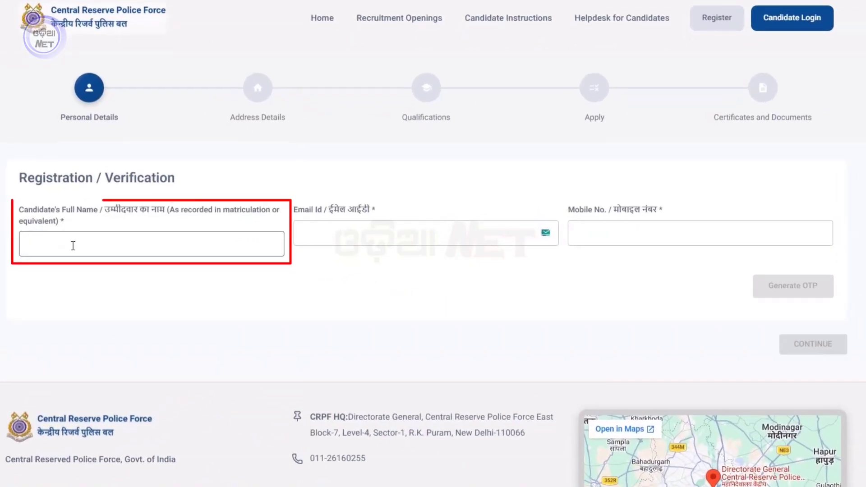
Enter the candidate's full name, e-mail and mobile number, then generate the verification OTP.
click(73, 246)
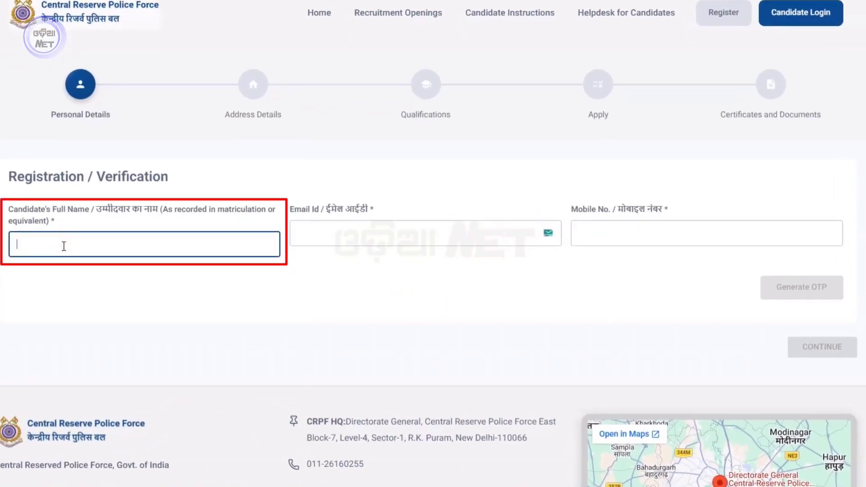
click(325, 231)
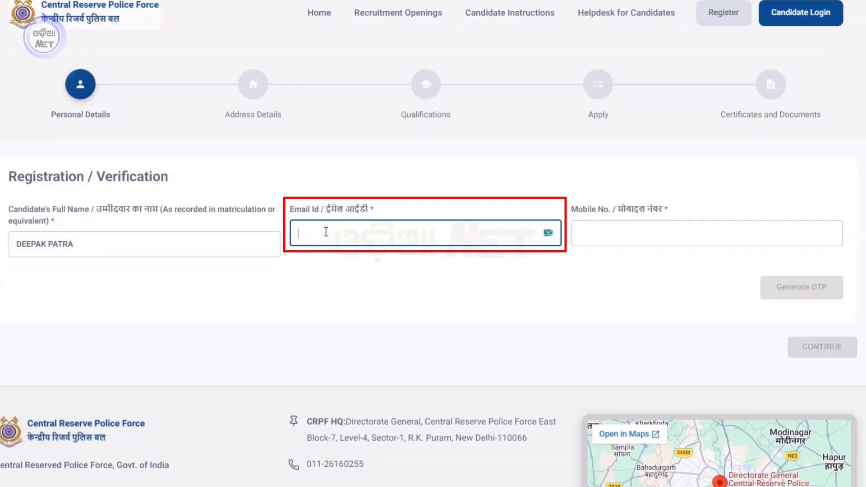
text(dkmun)
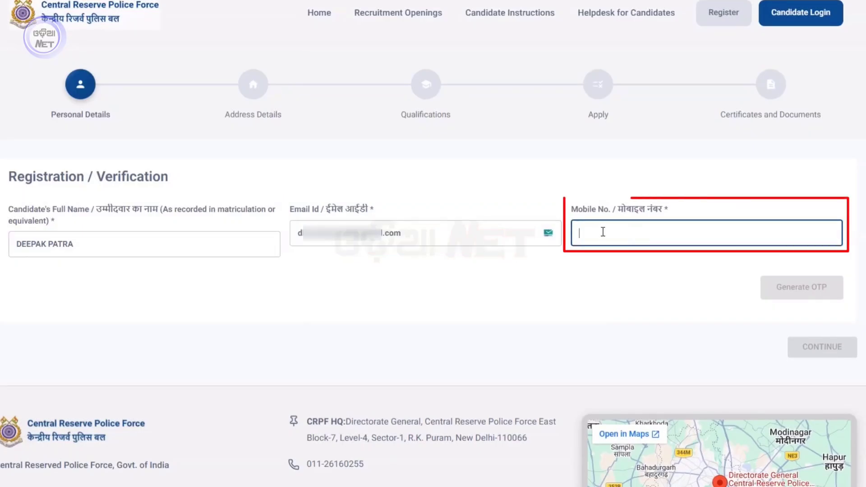
click(601, 231)
text(98)
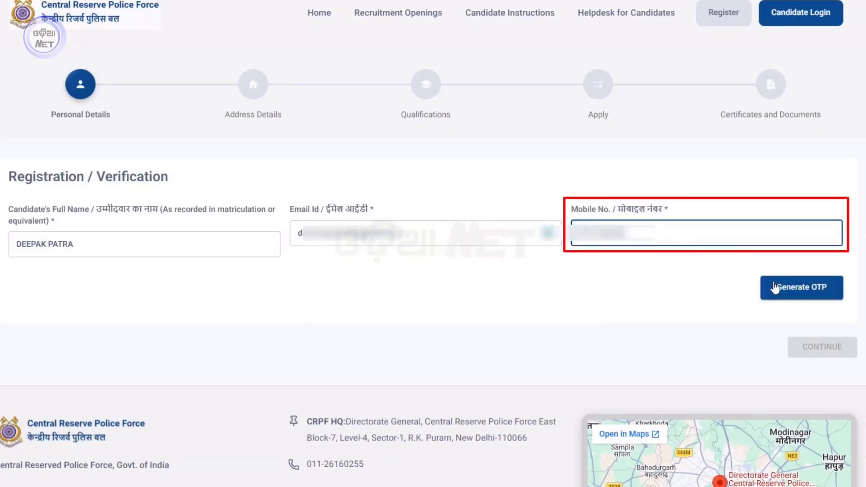
click(808, 291)
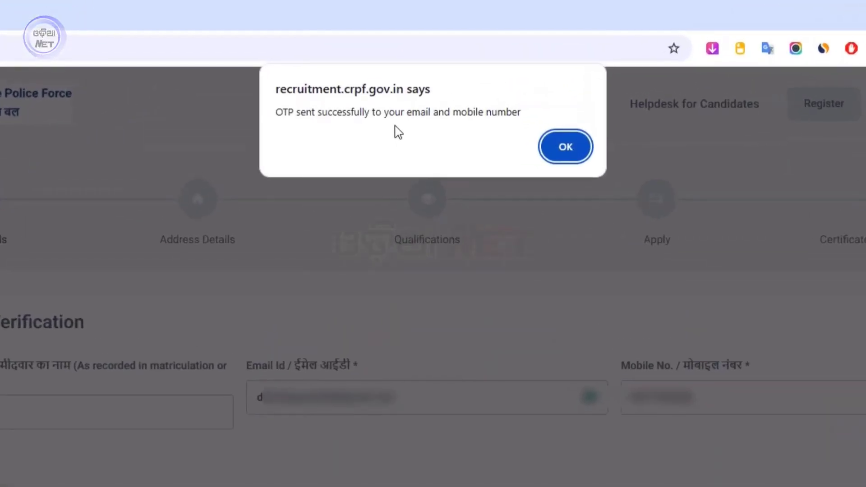
Enter the received mobile and e-mail OTP codes and submit them with VERIFY OTP.
click(564, 143)
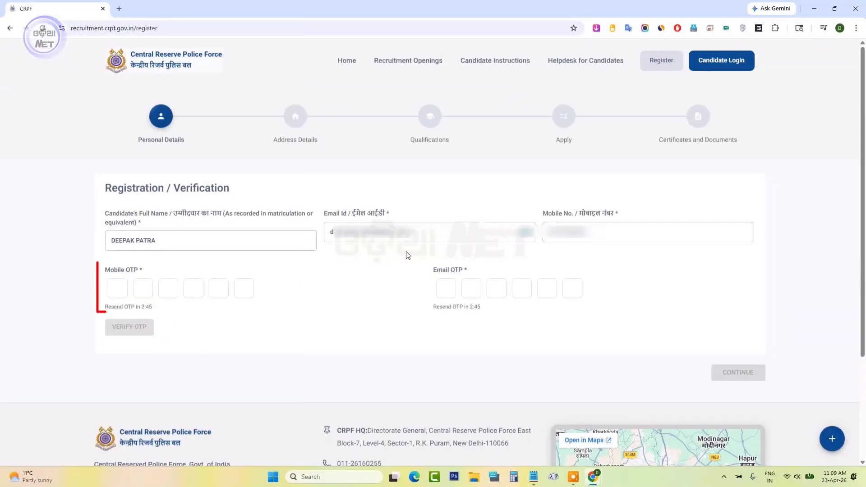
click(117, 288)
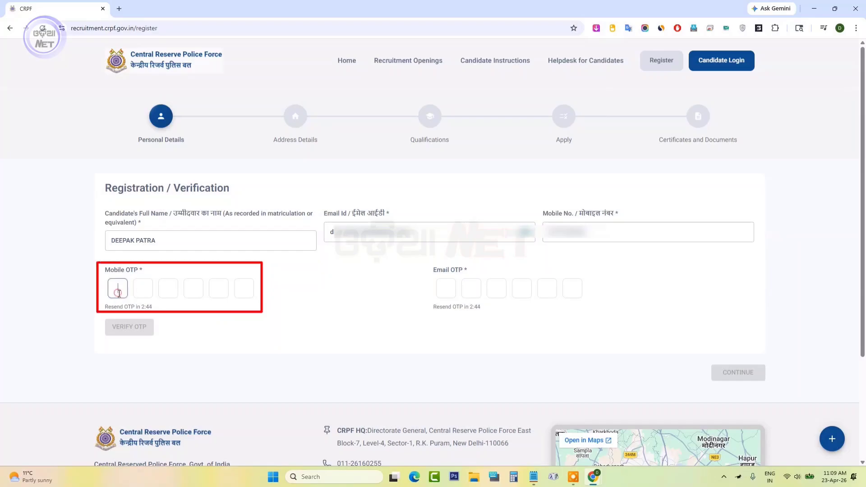
click(444, 288)
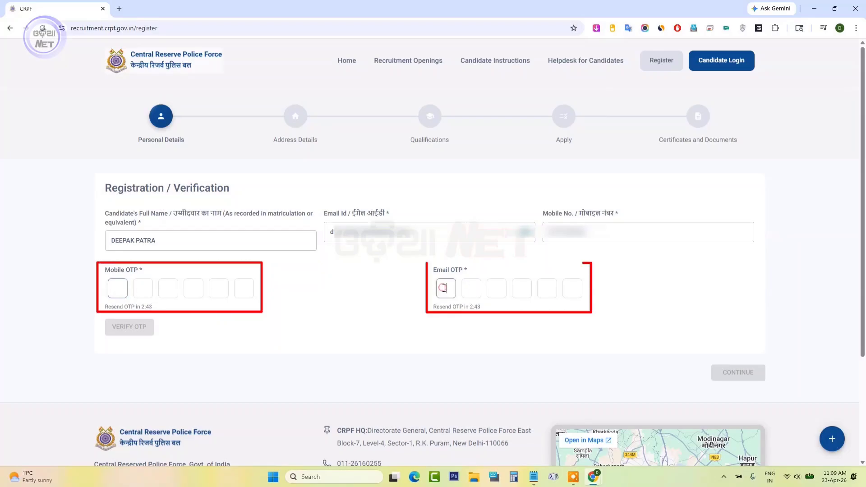
click(123, 282)
click(452, 289)
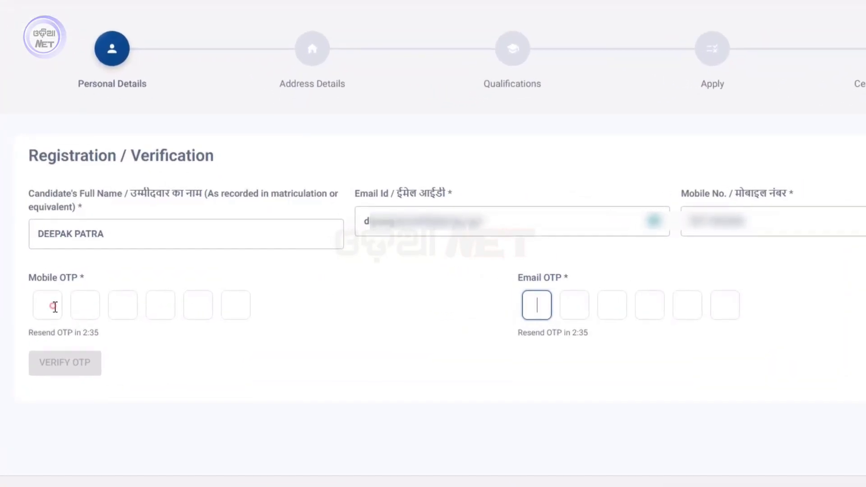
click(55, 303)
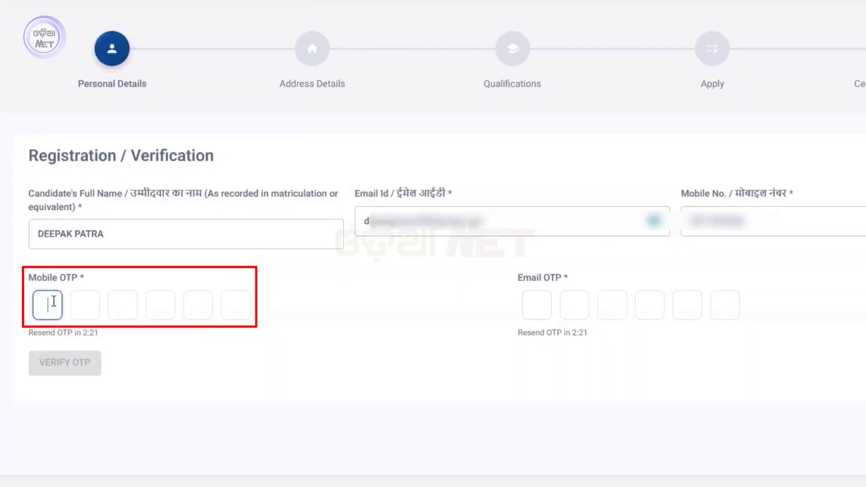
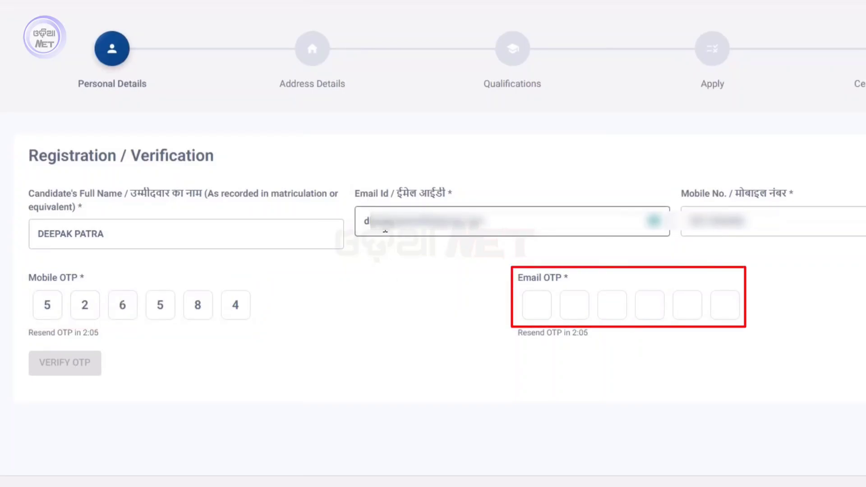
click(536, 306)
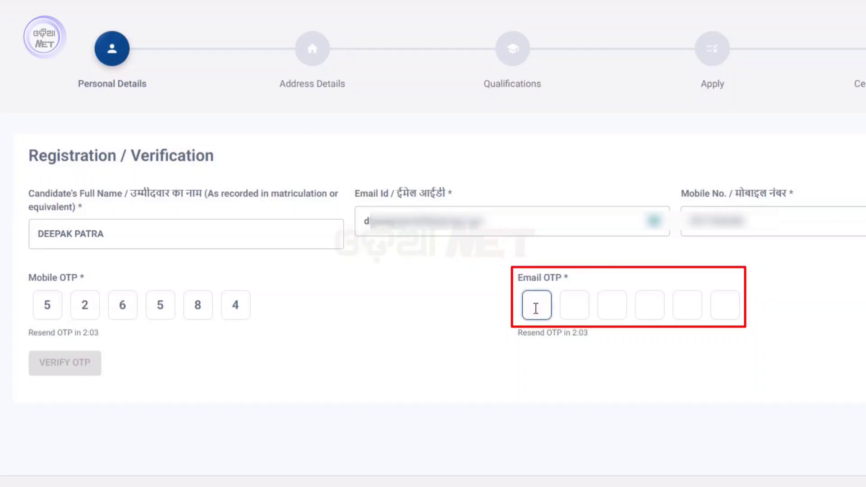
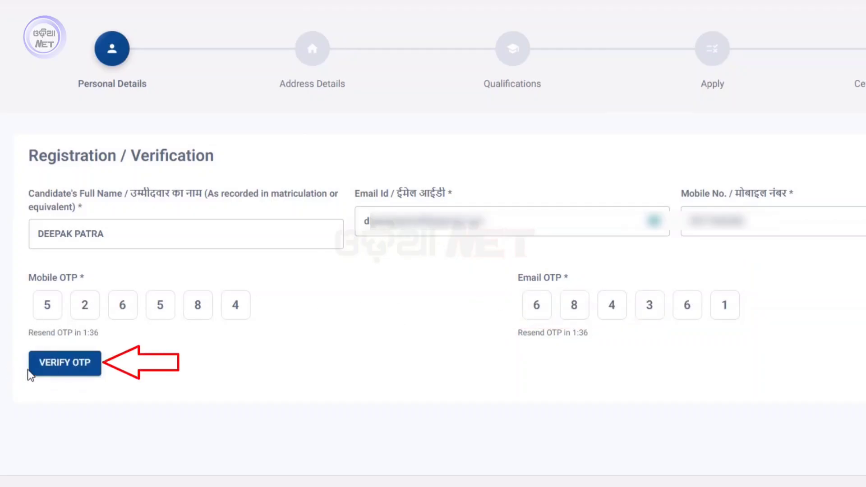
click(78, 372)
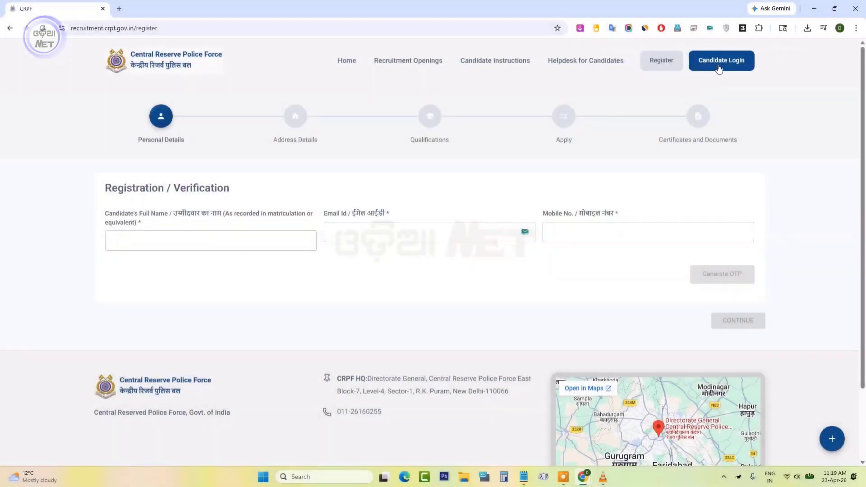
Go to Candidate Login, fill the e-mail, password and captcha fields, and sign in.
click(667, 72)
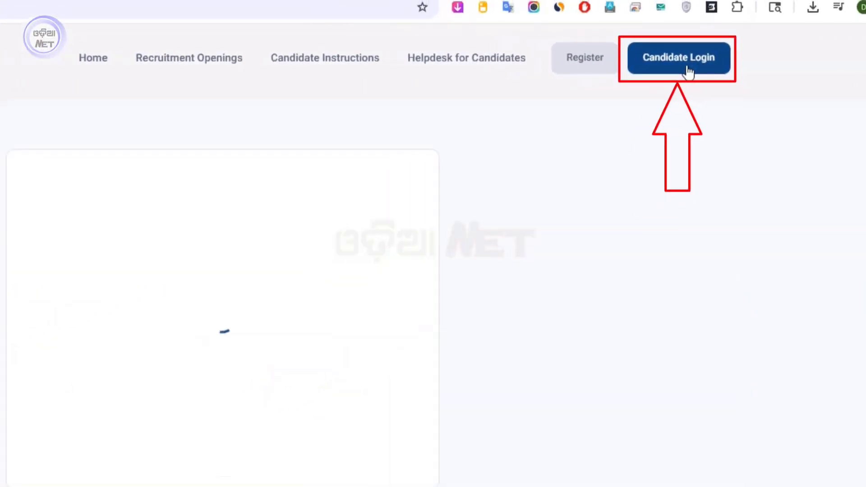
click(370, 195)
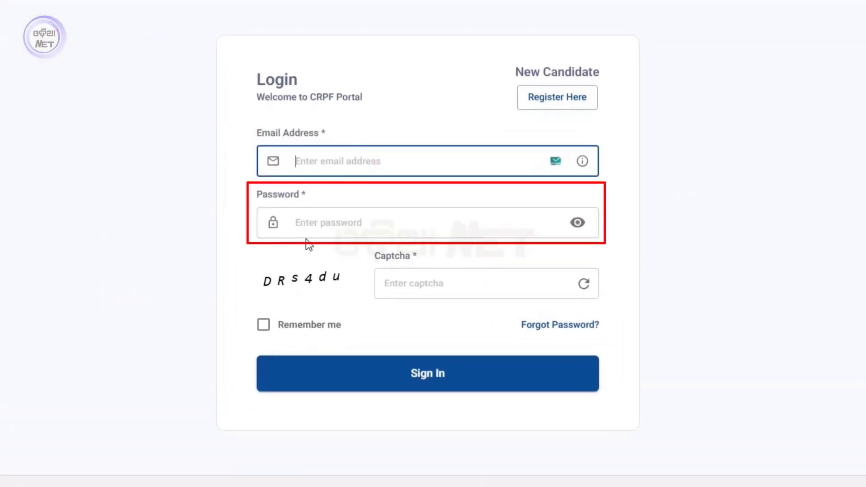
click(373, 243)
click(500, 305)
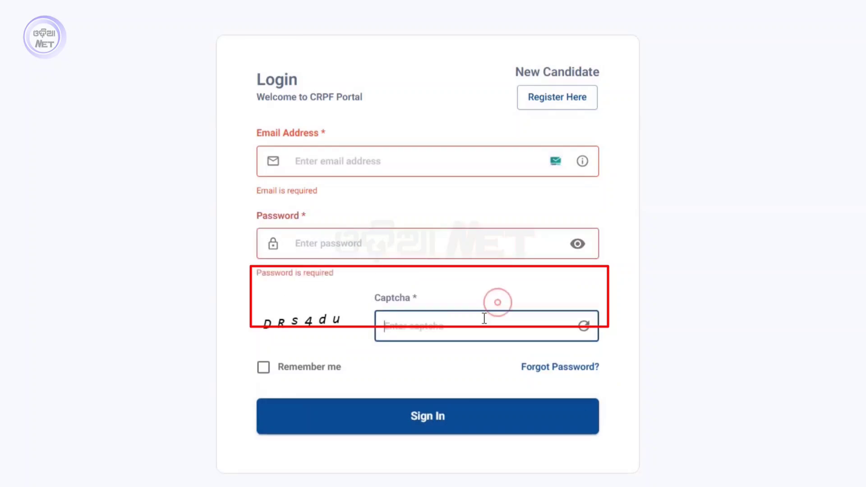
click(404, 411)
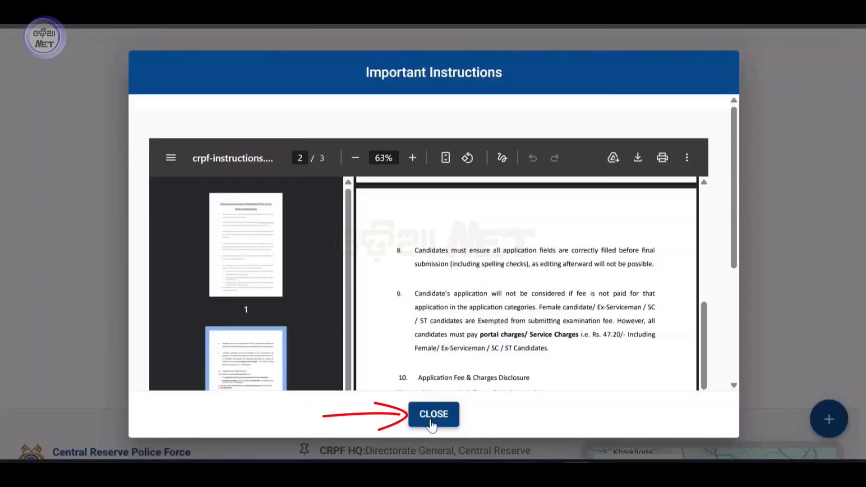
Close the Important Instructions dialog.
click(433, 414)
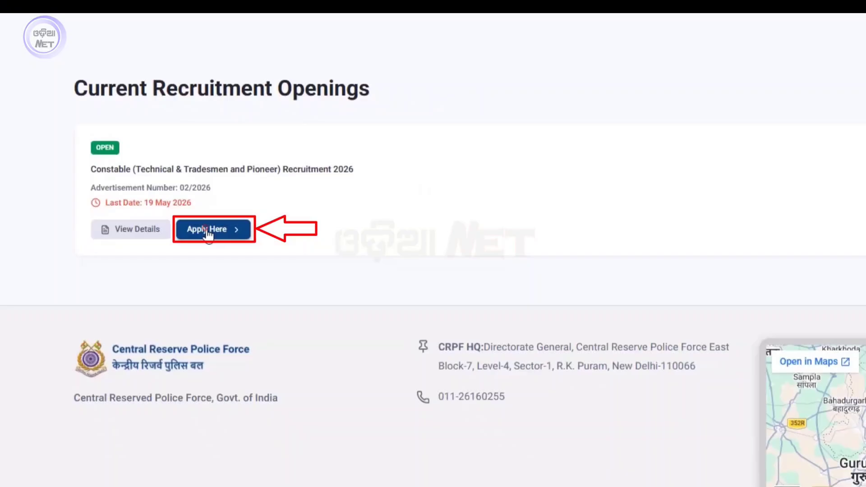
Start the Constable 2026 application and choose Aadhar as the identity type.
click(208, 232)
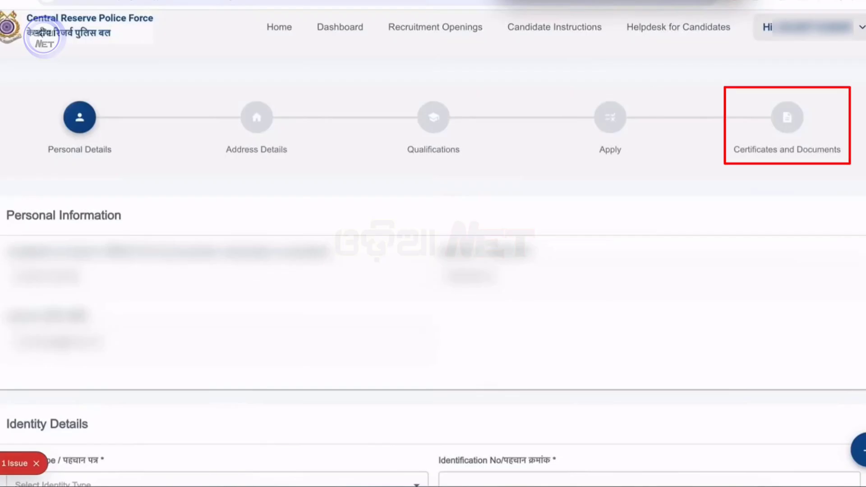
scroll(605, 214, down, 7)
scroll(606, 219, down, 1)
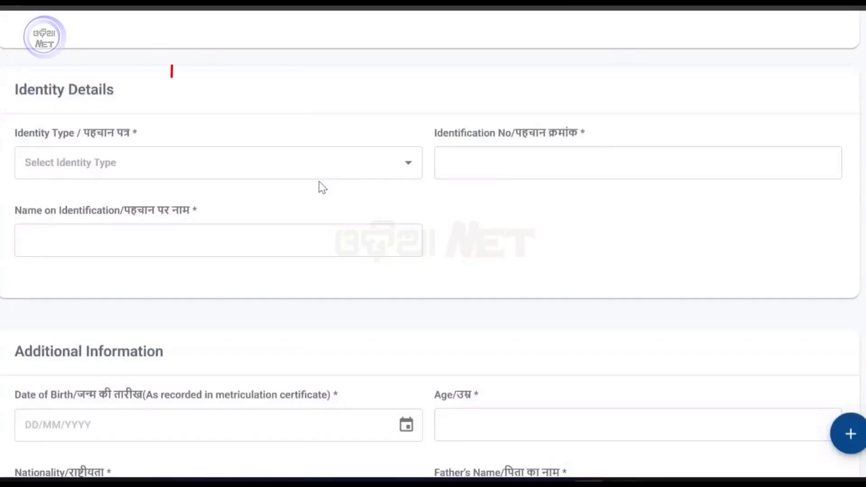
click(210, 174)
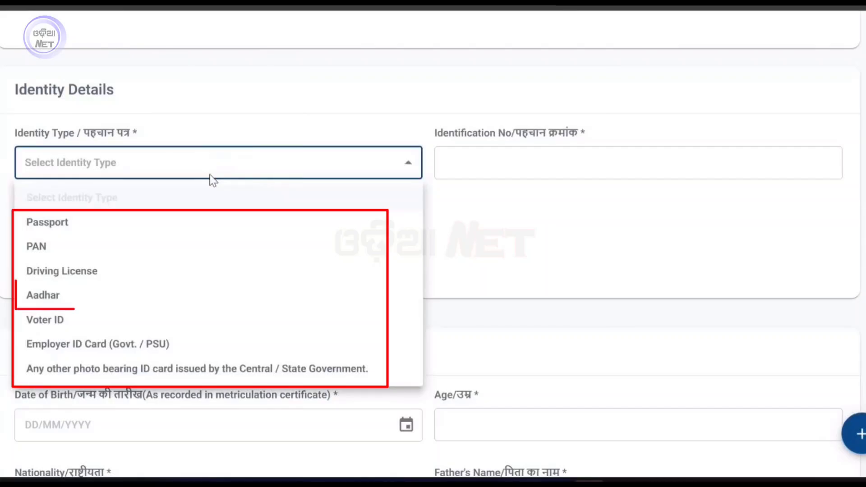
click(122, 296)
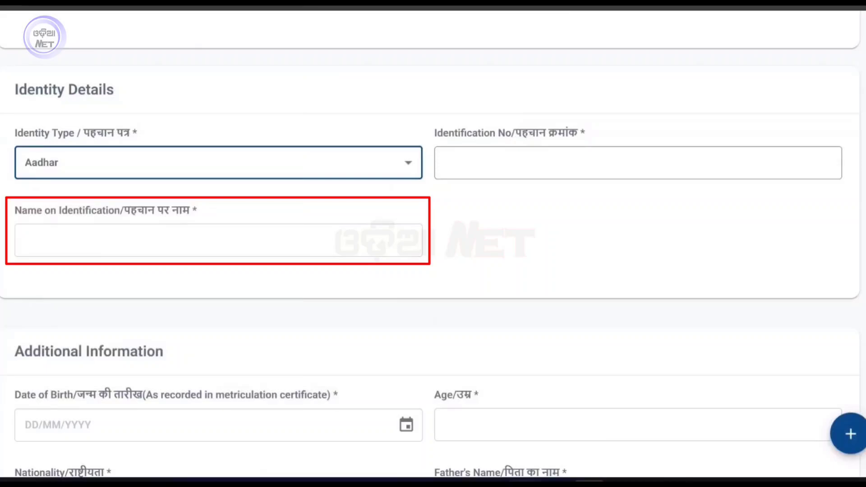
scroll(433, 243, down, 5)
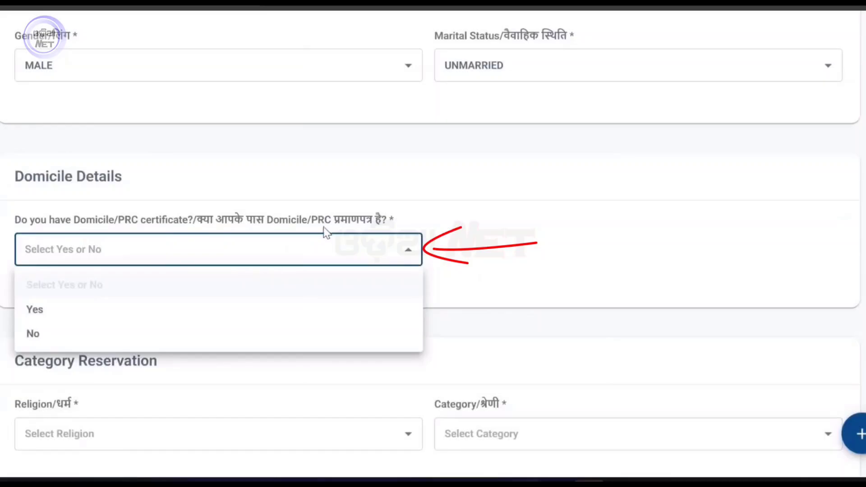
Mark domicile certificate Yes and migrated No, and choose ORISSA as State of Origin.
click(136, 315)
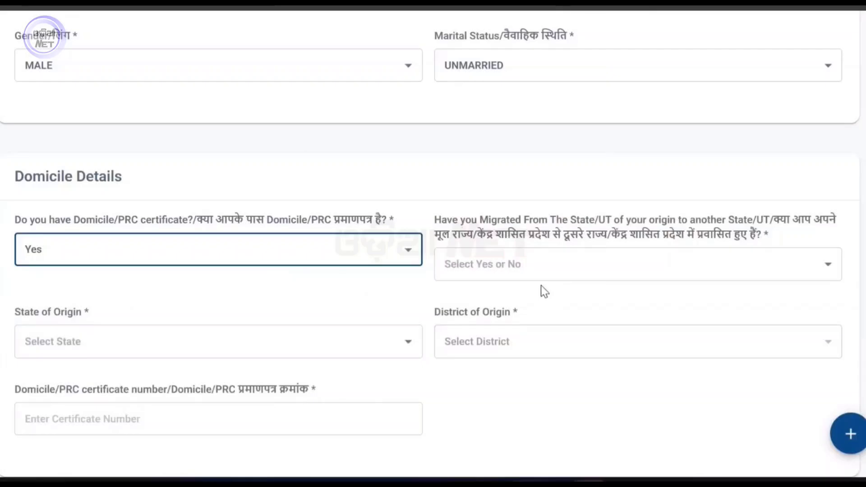
click(528, 278)
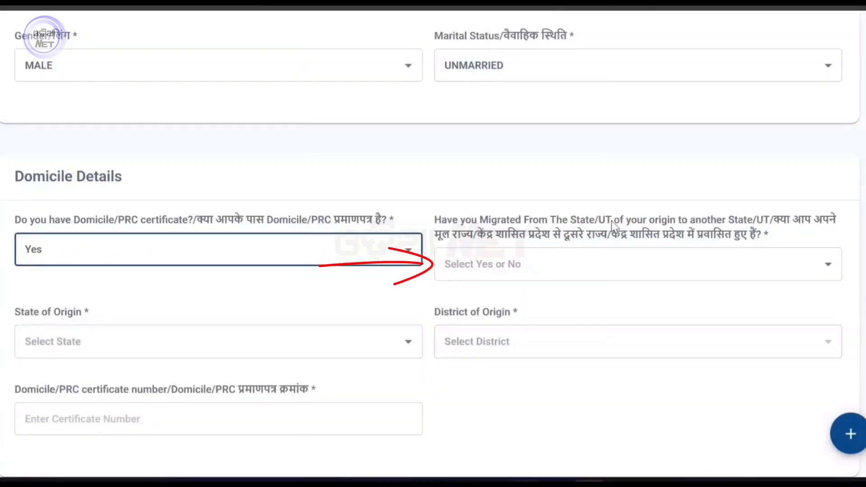
click(528, 279)
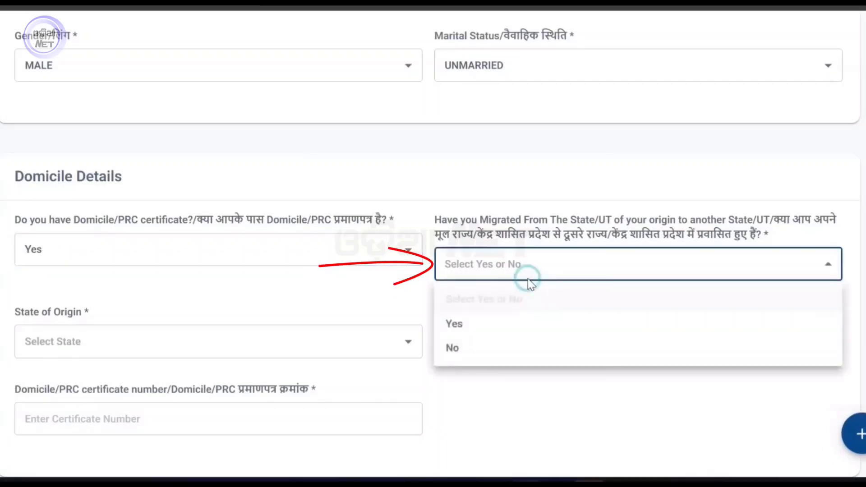
click(491, 361)
click(107, 353)
scroll(158, 211, down, 5)
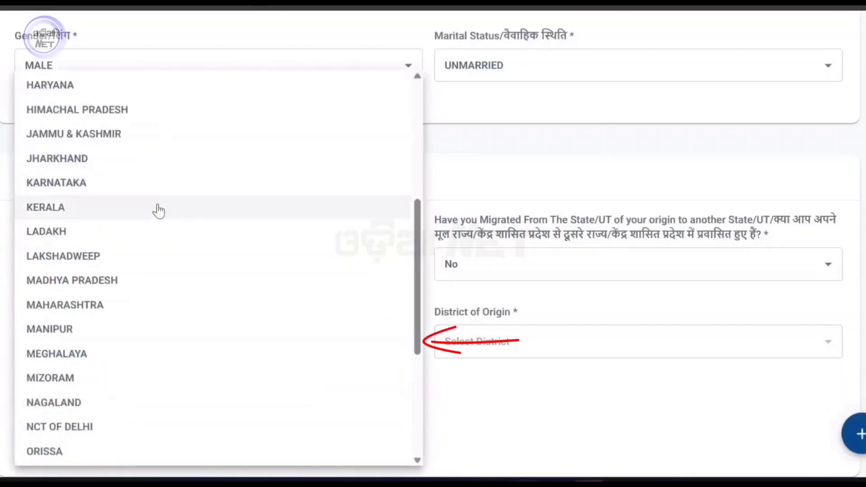
scroll(110, 361, down, 3)
click(95, 380)
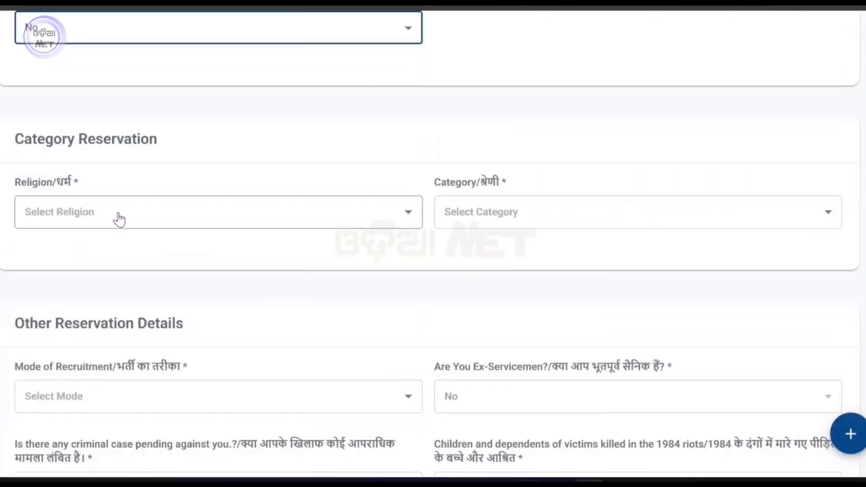
Select Hindu for Religion and Unreserved/General for Category.
click(116, 214)
click(123, 270)
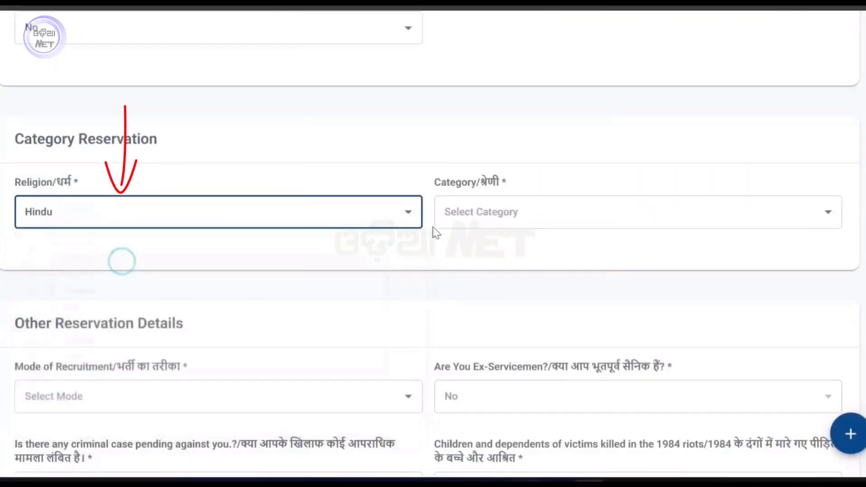
click(474, 212)
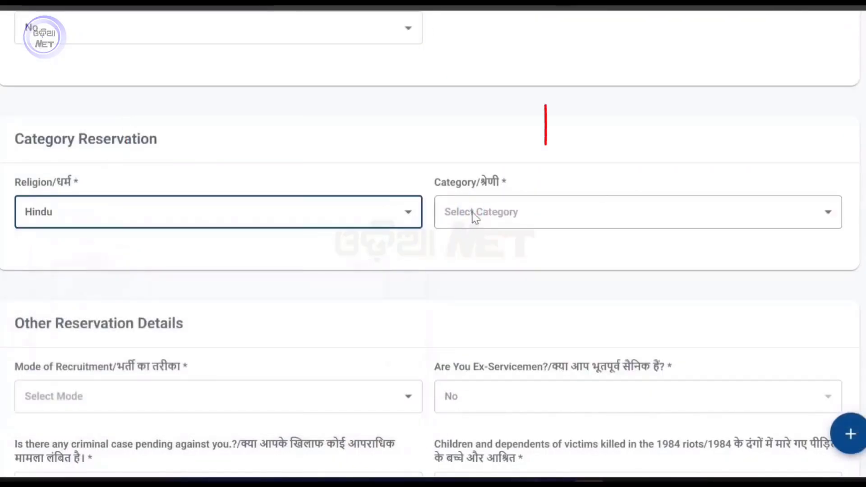
click(470, 213)
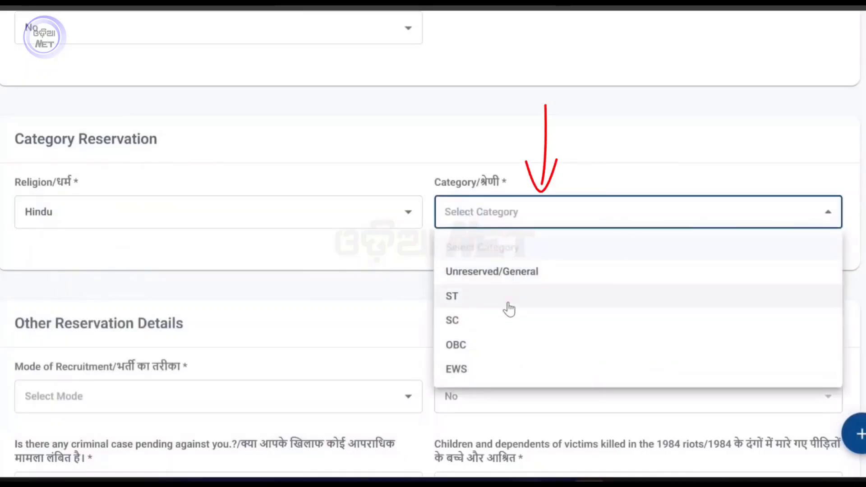
click(496, 273)
scroll(221, 266, down, 3)
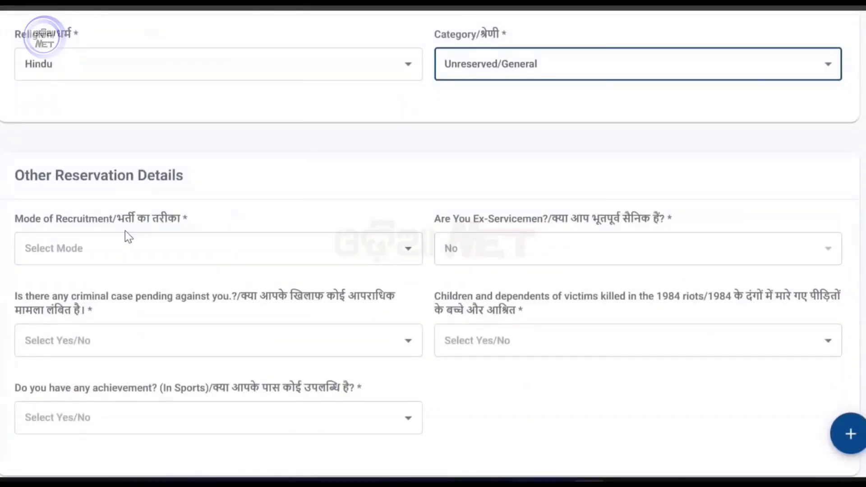
click(124, 248)
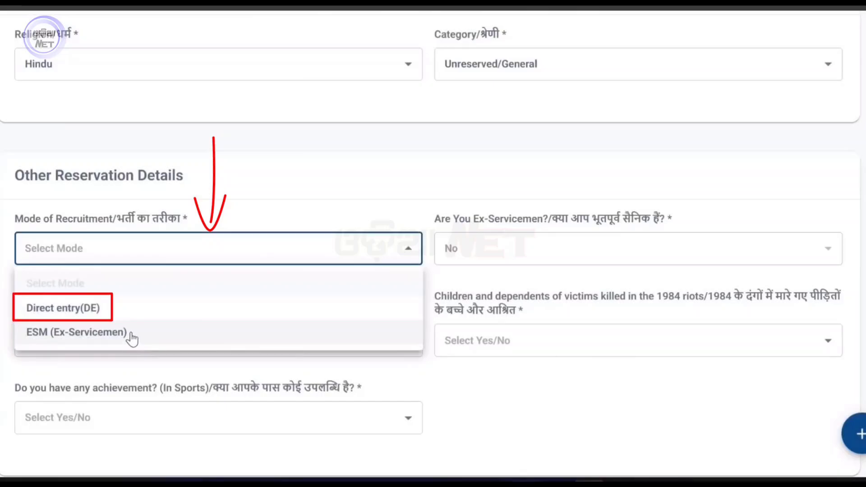
Set recruitment mode to Direct entry(DE) and answer No to any pending criminal case.
click(128, 312)
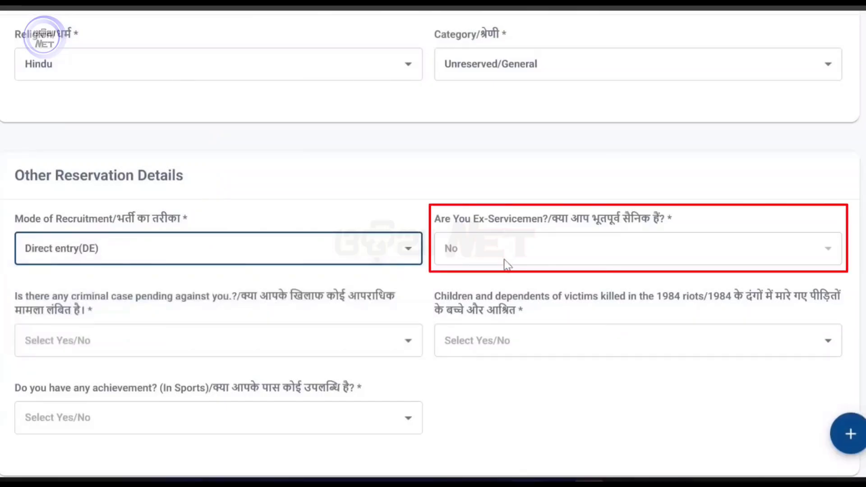
scroll(187, 290, down, 3)
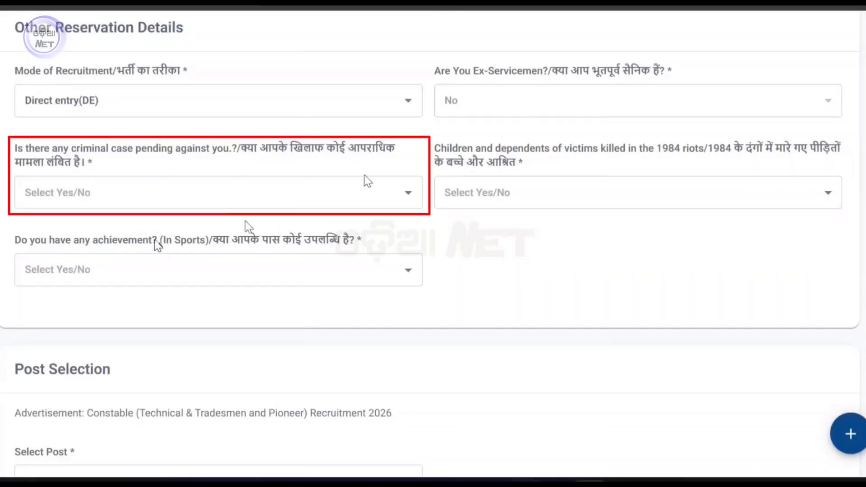
click(111, 197)
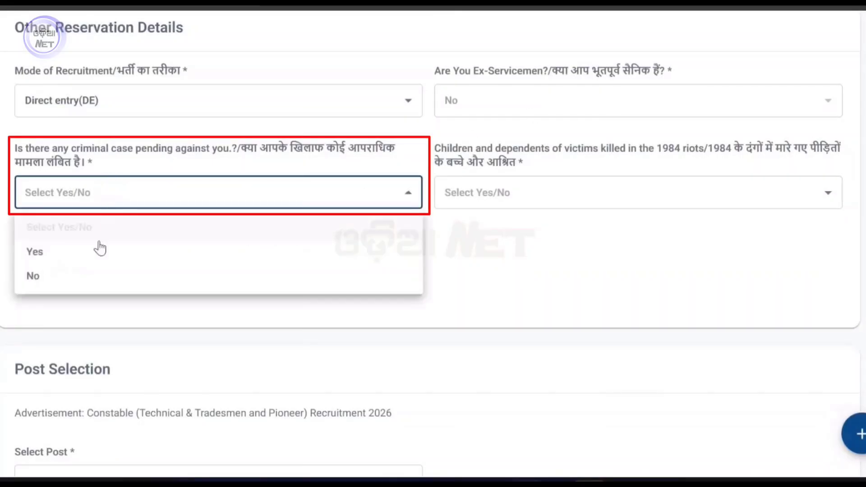
click(99, 275)
Answer No to the 1984 riots dependents question and the sports achievement question.
click(507, 198)
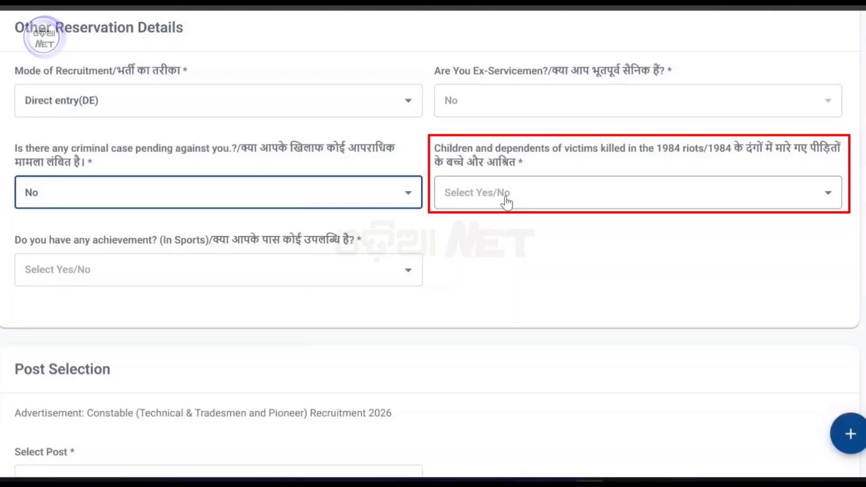
click(507, 199)
click(526, 288)
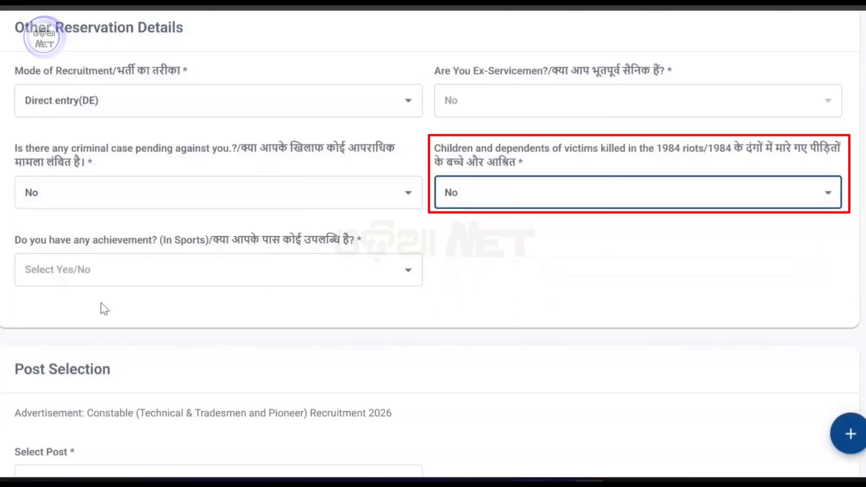
click(117, 278)
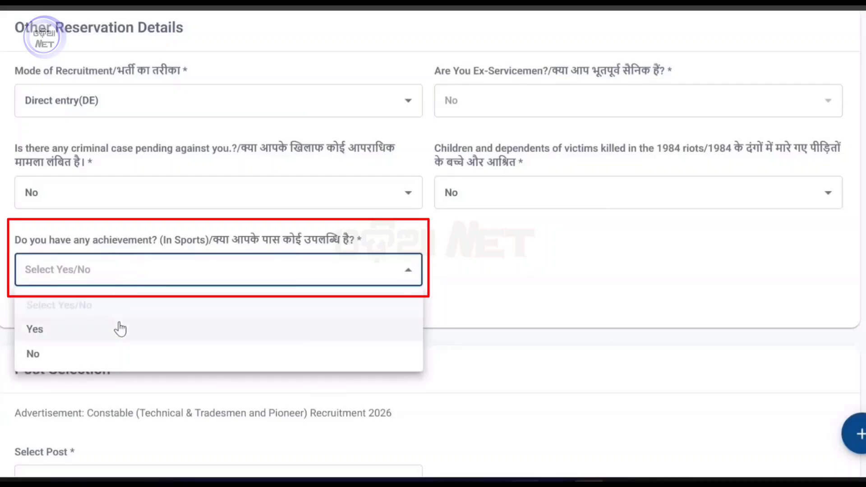
click(102, 353)
scroll(120, 321, down, 3)
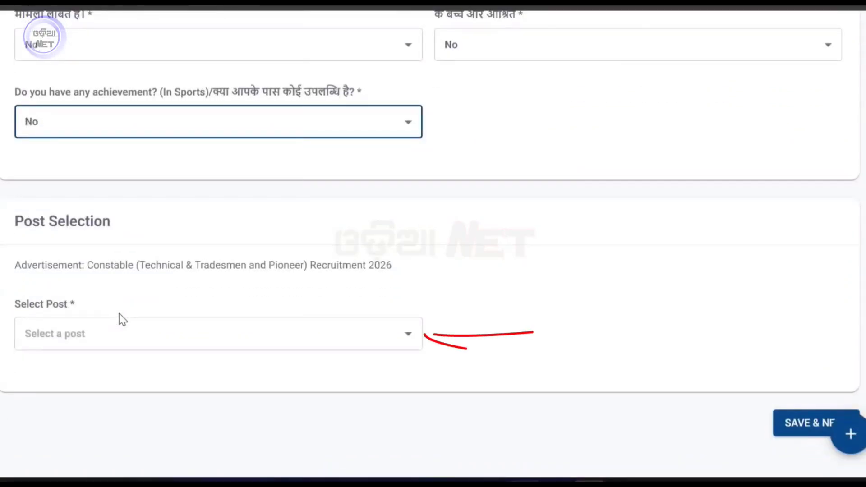
Pick Water Carrier(MALE) from the bottom of the Select Post list.
click(113, 336)
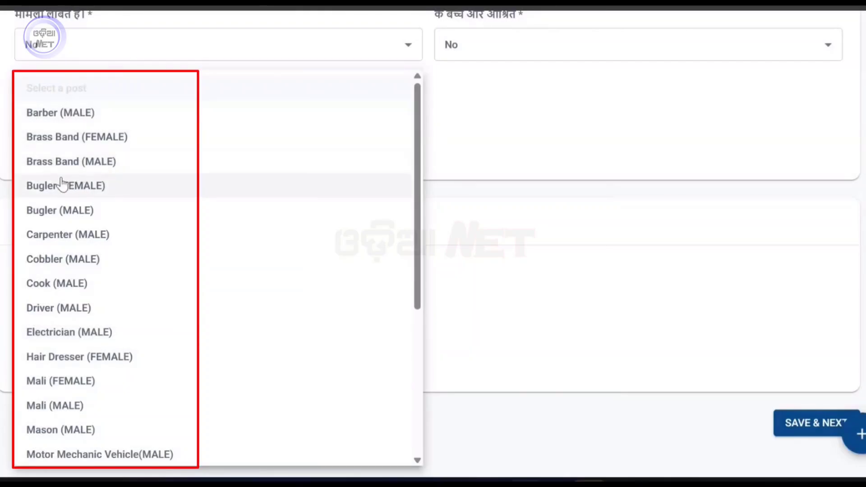
scroll(106, 219, down, 5)
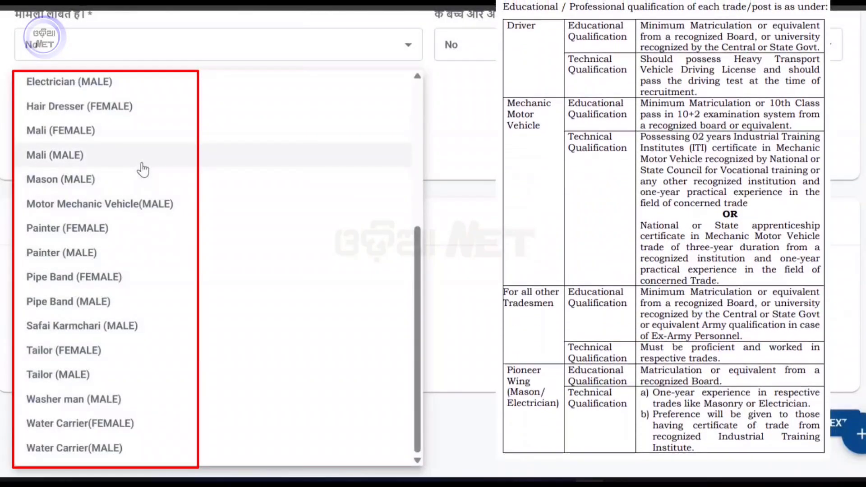
scroll(120, 207, up, 6)
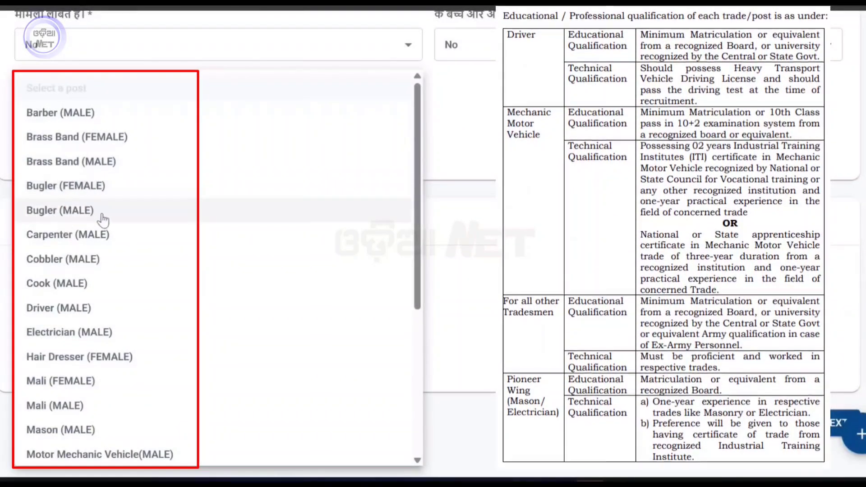
scroll(112, 221, down, 2)
scroll(112, 221, down, 4)
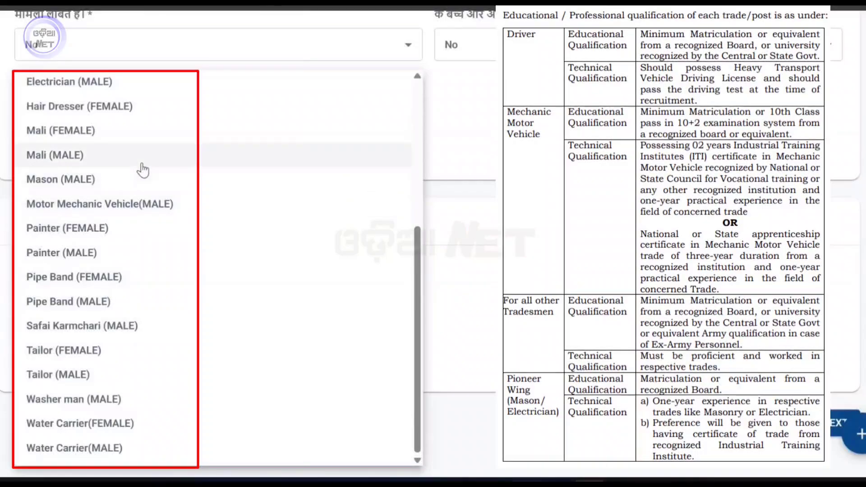
click(115, 450)
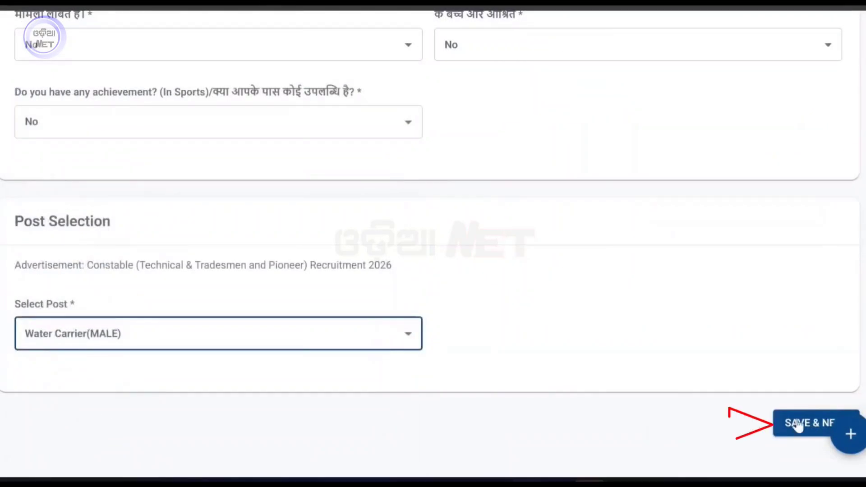
Save the post choice and review the Permanent and Correspondence Address sections.
click(807, 425)
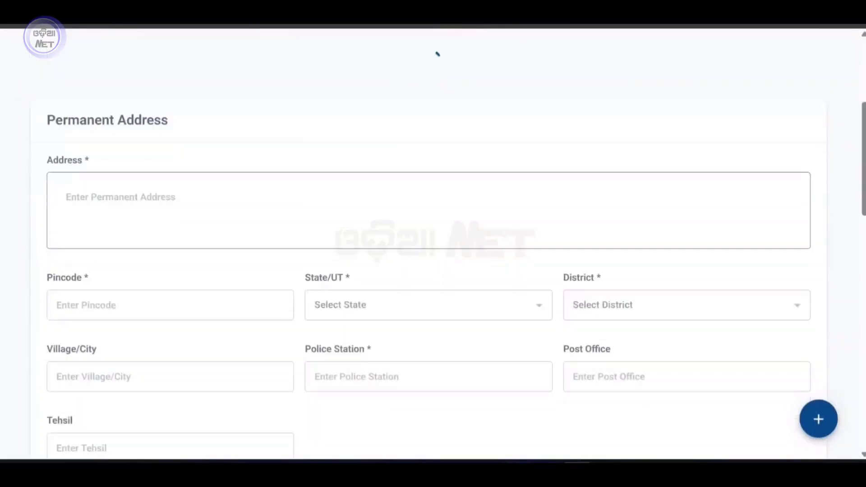
scroll(348, 235, down, 8)
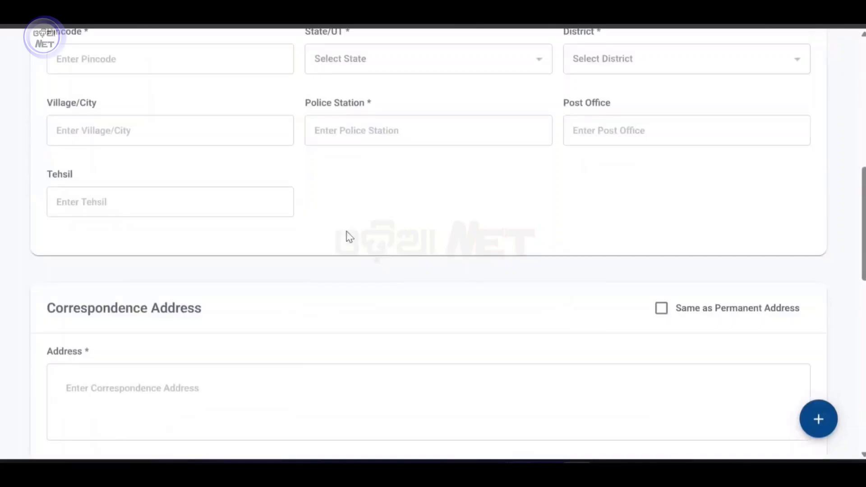
scroll(348, 237, up, 6)
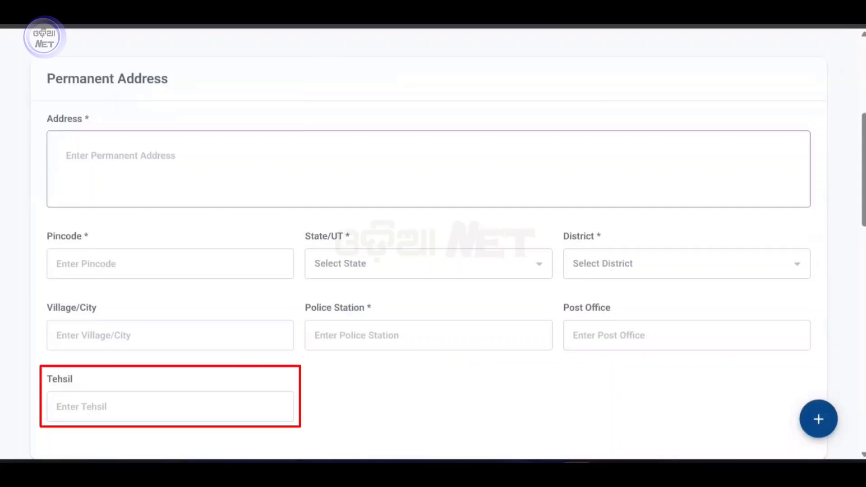
scroll(433, 244, down, 7)
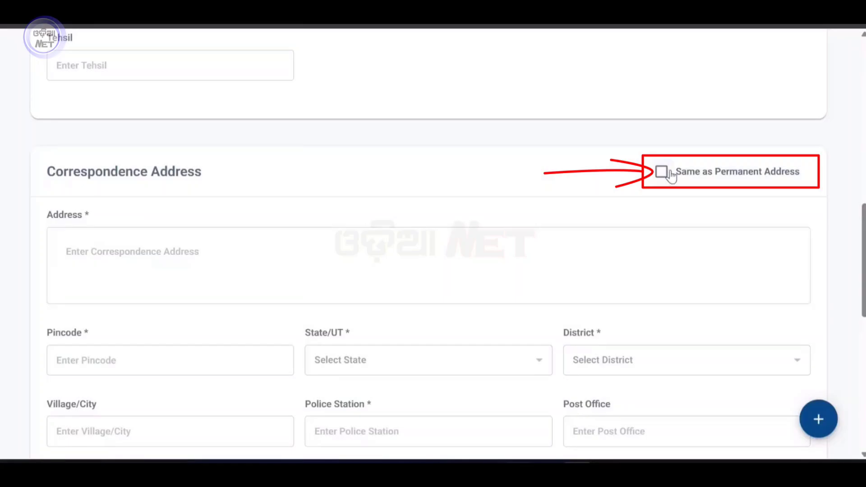
scroll(405, 203, down, 5)
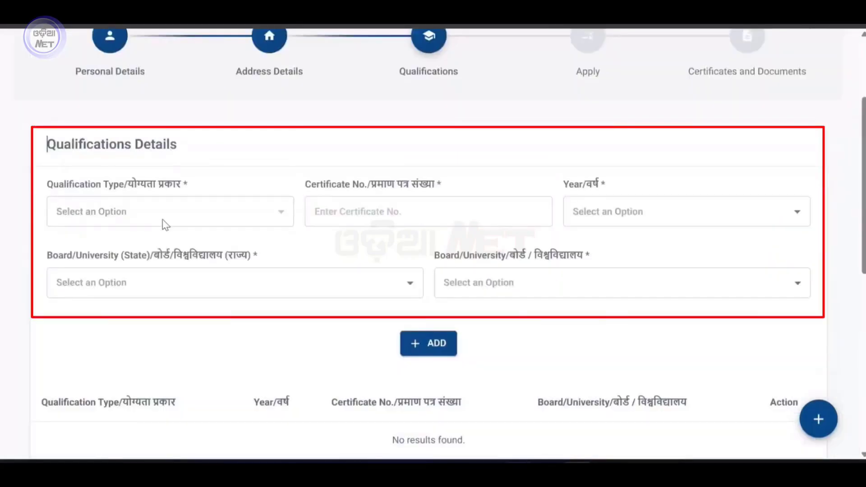
Add an SSC/Matric/High School row: certificate number, passing year 2022, ORISSA, State Board.
click(283, 211)
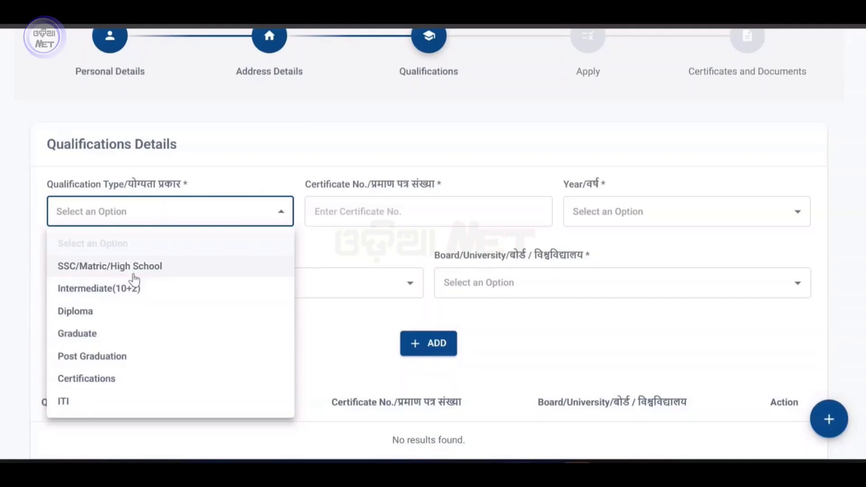
click(134, 273)
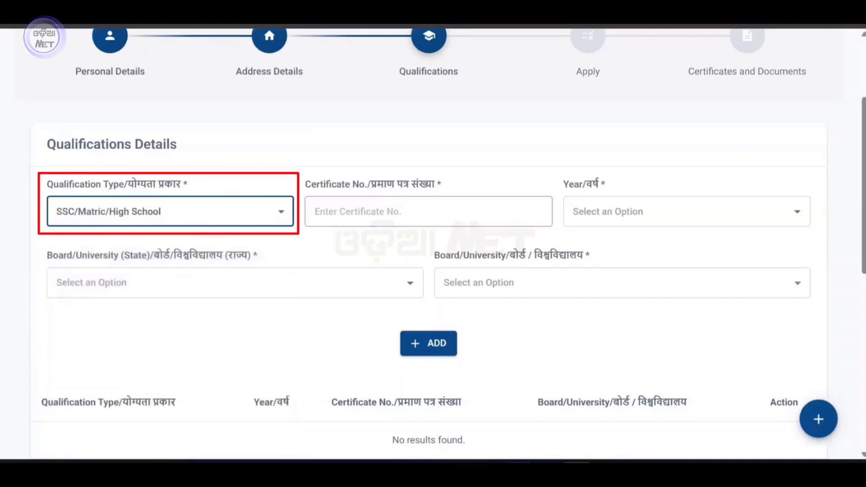
click(428, 212)
text(12)
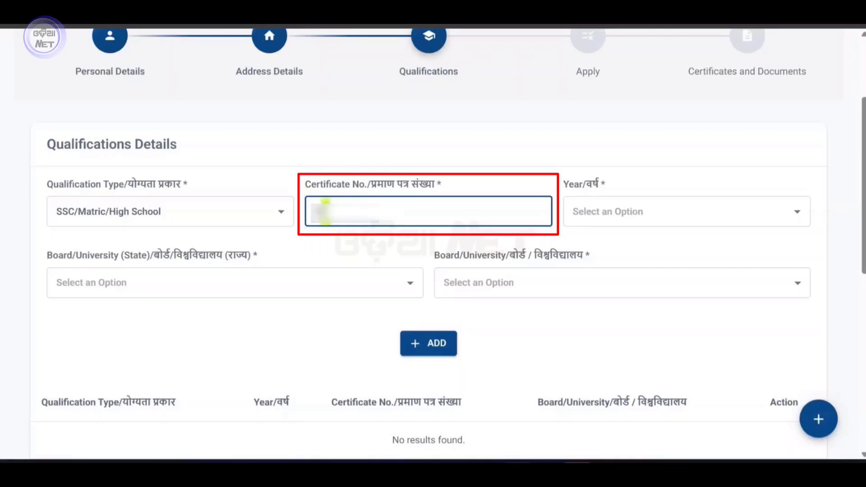
click(605, 212)
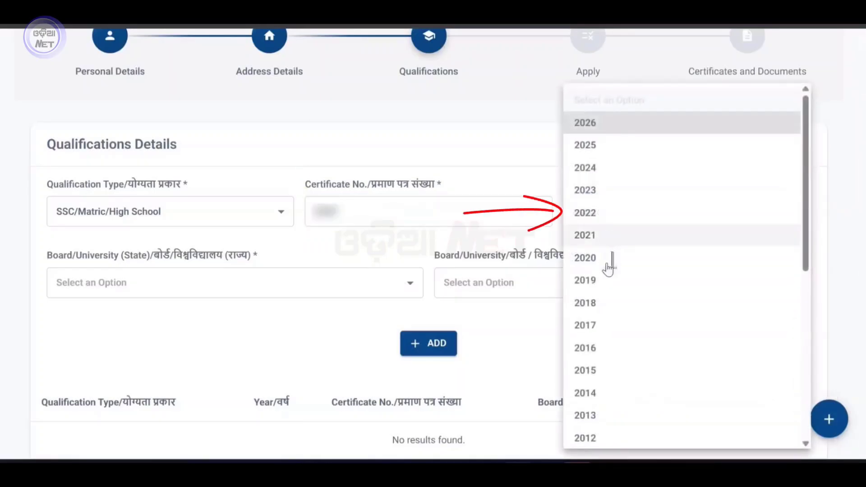
click(600, 213)
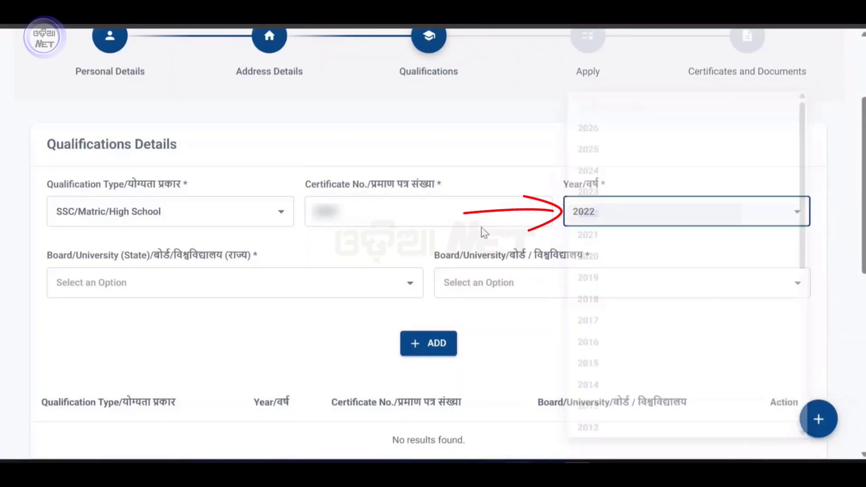
click(285, 296)
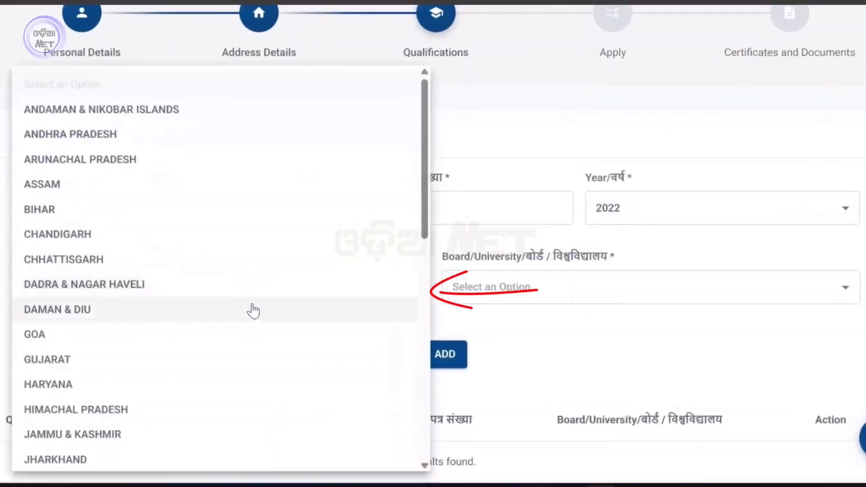
scroll(188, 188, down, 10)
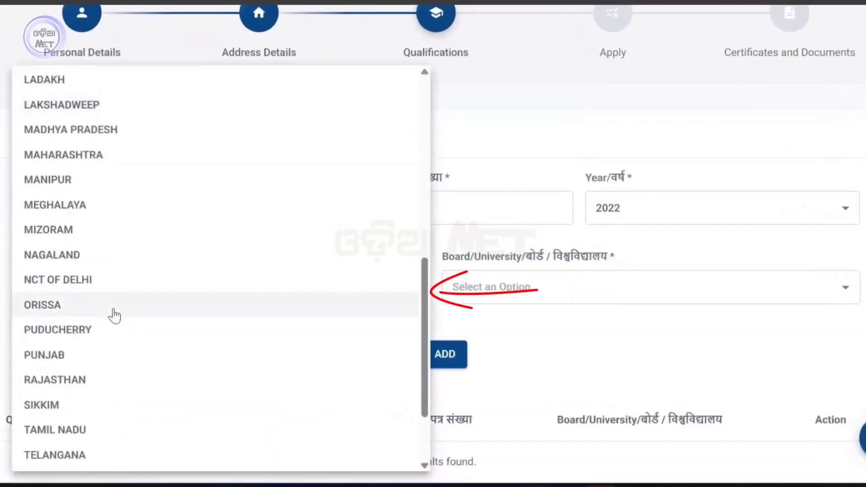
click(113, 312)
click(516, 288)
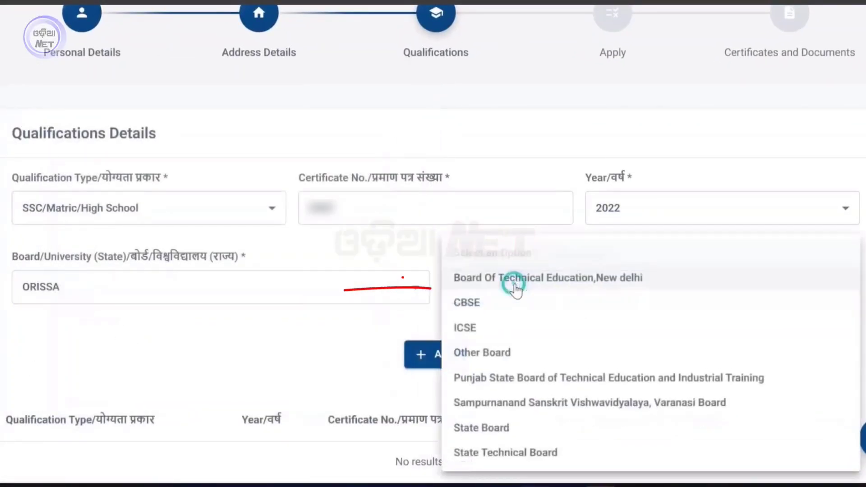
click(503, 438)
scroll(158, 307, down, 2)
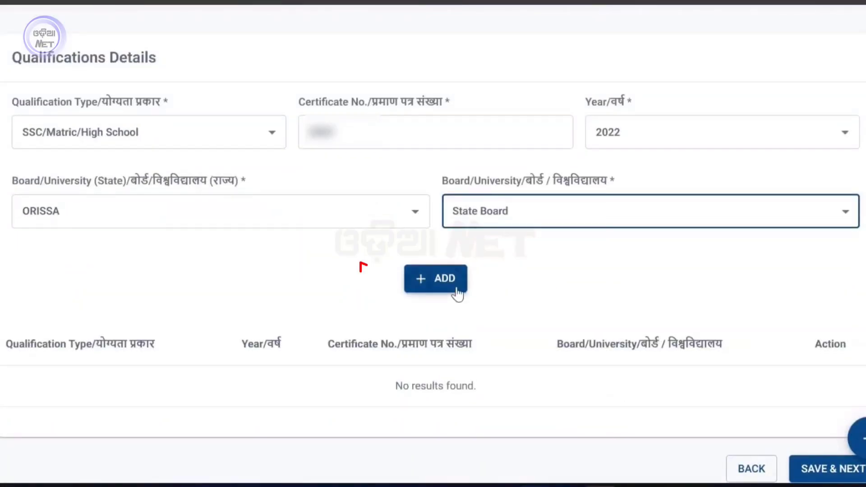
click(457, 293)
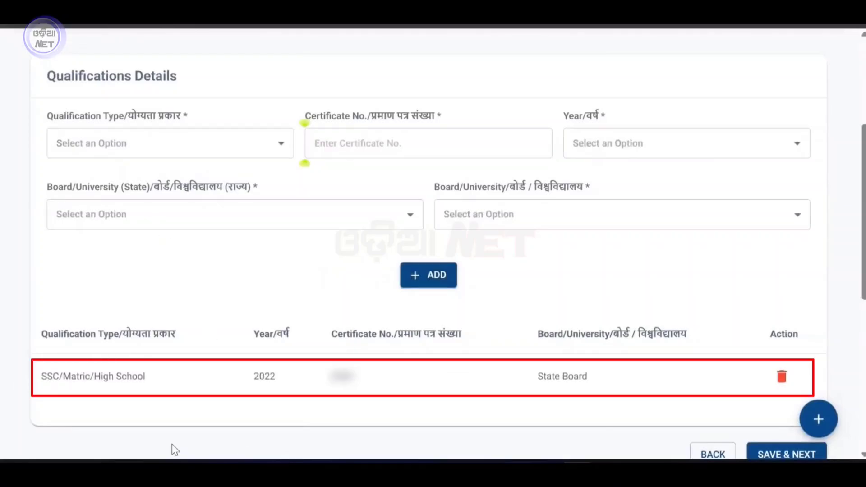
Enter Intermediate(10+2) details: certificate number, passing year 2025, ORISSA, State Board.
click(184, 145)
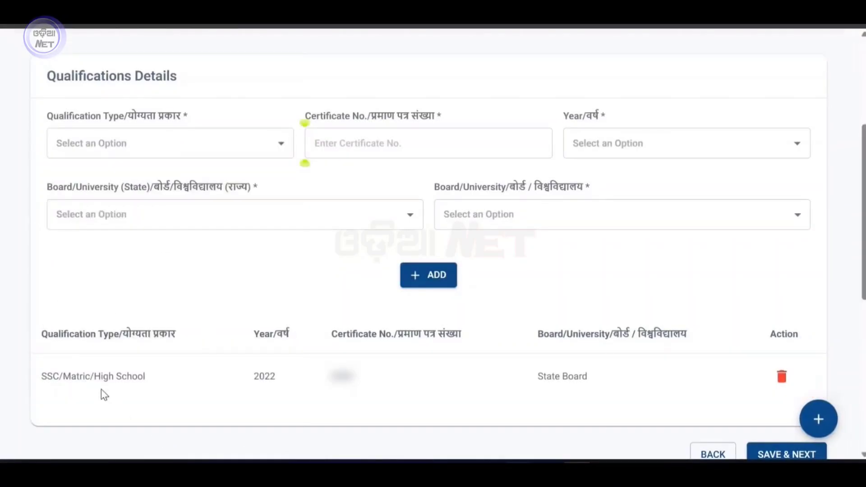
click(184, 145)
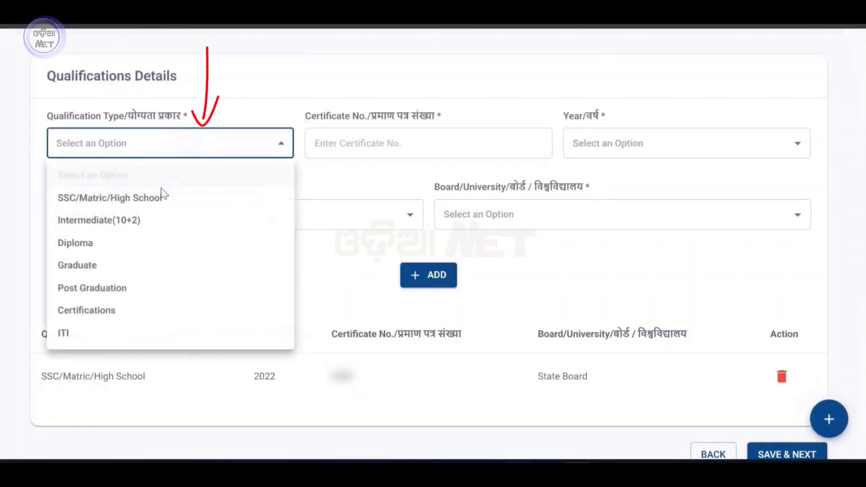
click(149, 217)
click(325, 145)
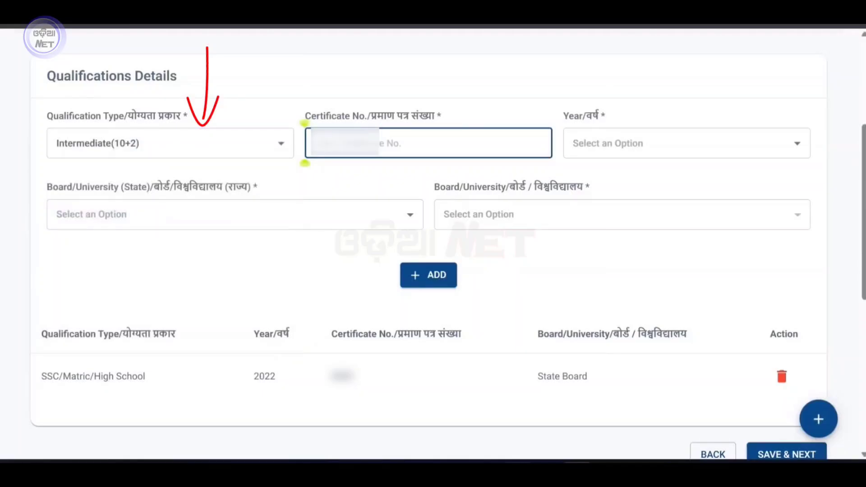
text(****)
click(644, 153)
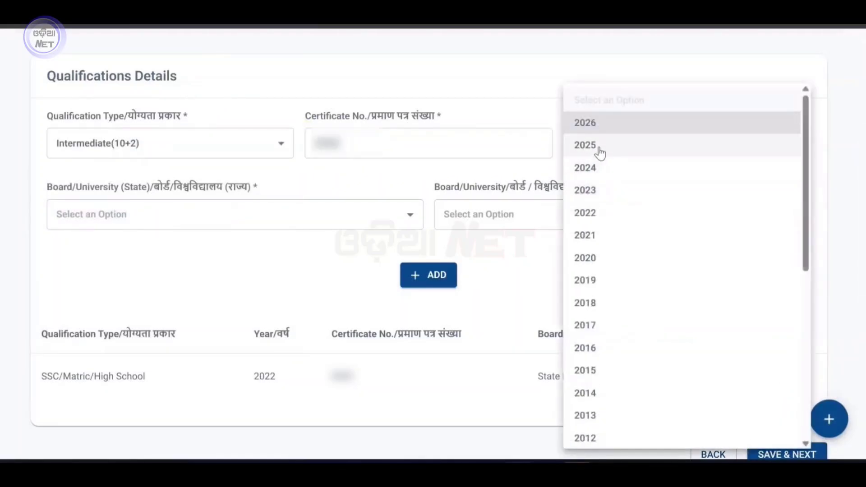
click(600, 154)
click(225, 222)
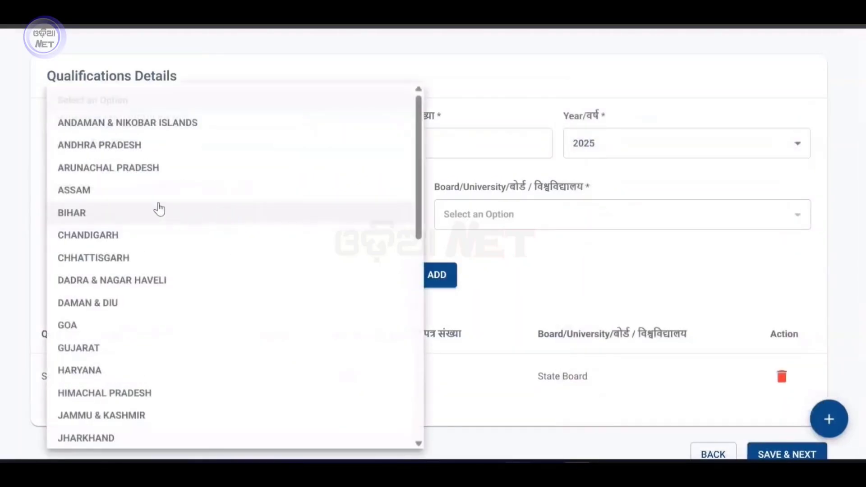
scroll(143, 300, down, 3)
scroll(144, 301, down, 3)
click(90, 365)
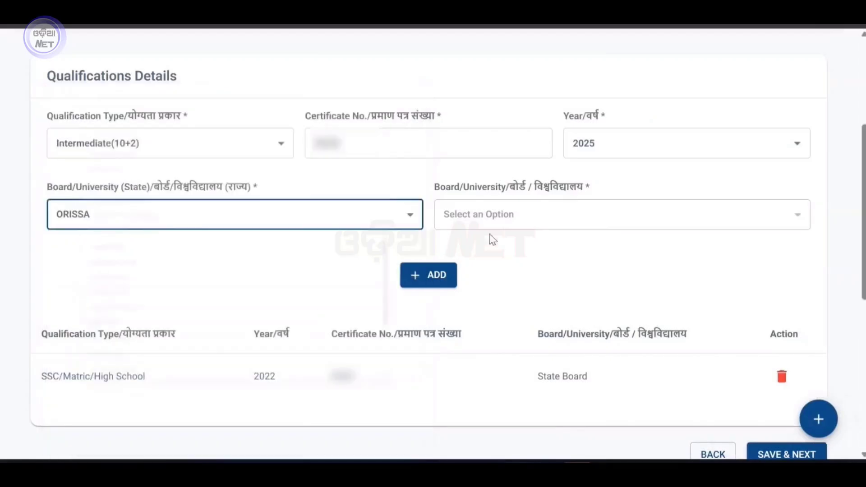
click(794, 222)
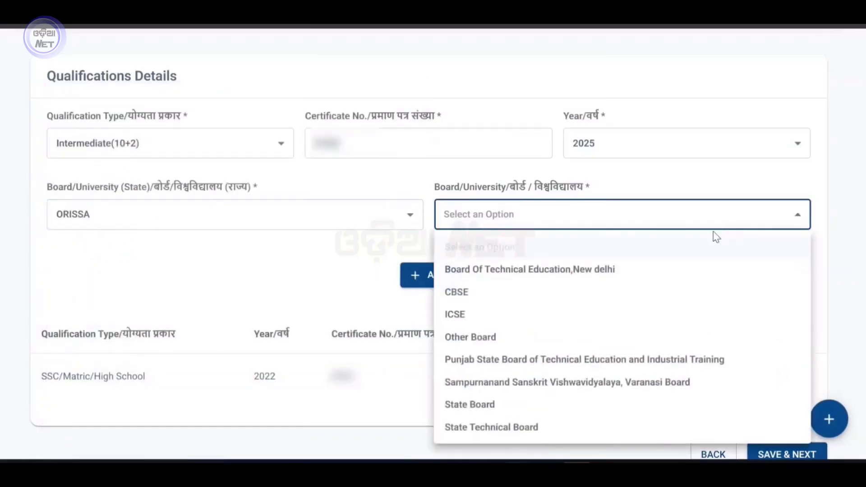
click(506, 405)
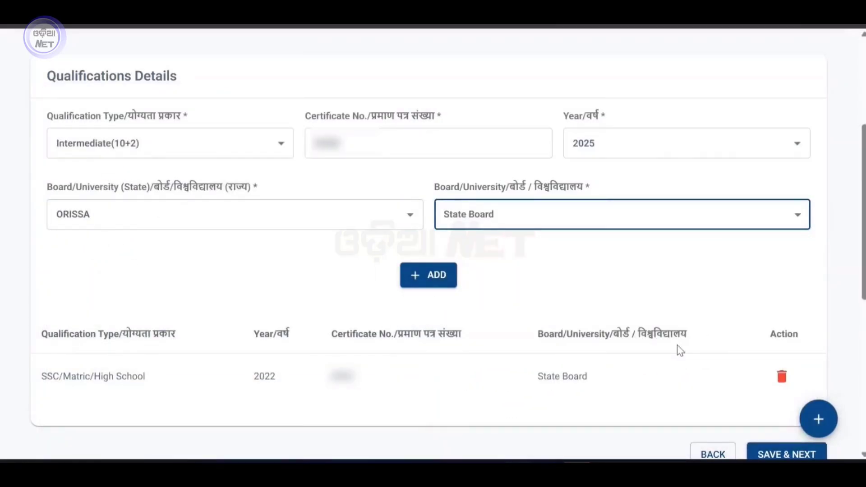
scroll(818, 408, down, 5)
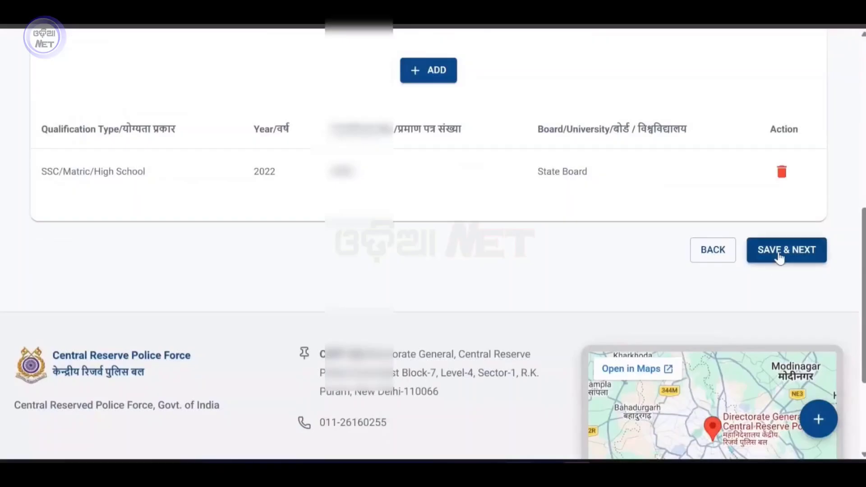
scroll(779, 253, up, 5)
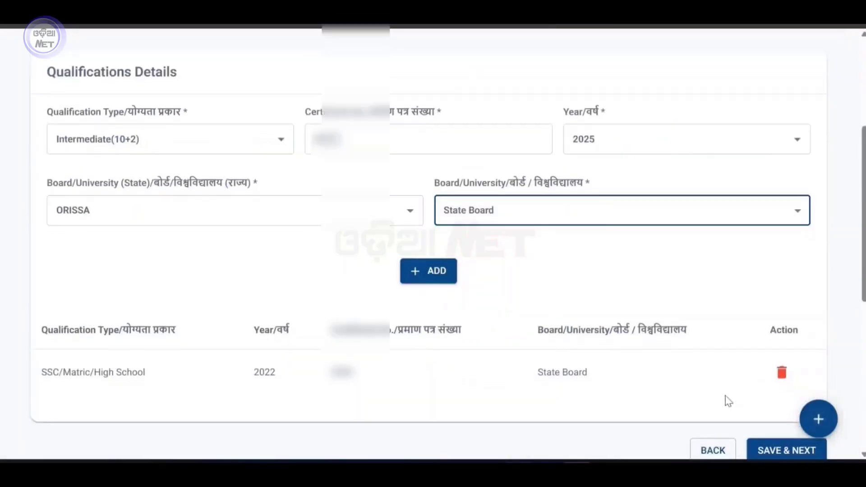
scroll(774, 280, down, 5)
Save qualifications and select Mali (MALE) as the post to apply for.
click(787, 251)
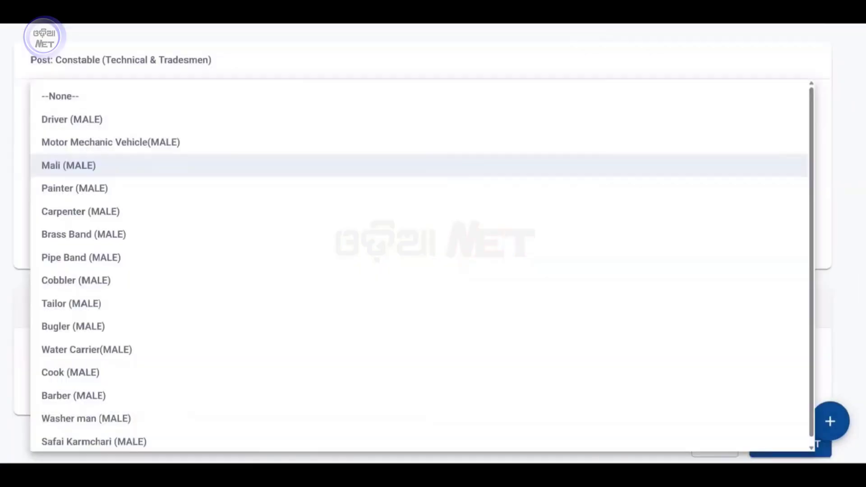
click(81, 162)
click(90, 114)
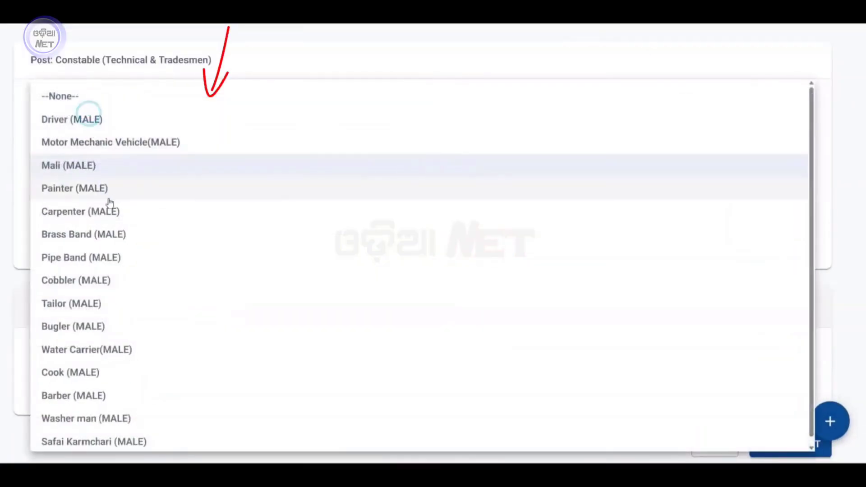
scroll(105, 436, down, 1)
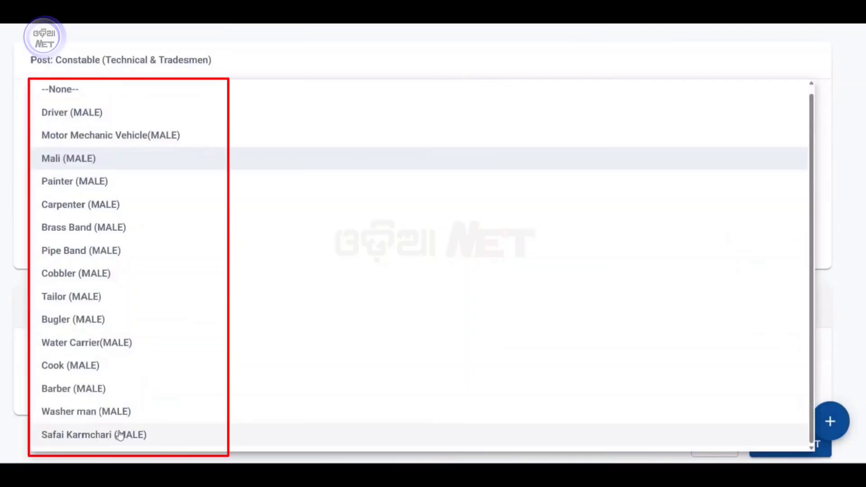
key(Escape)
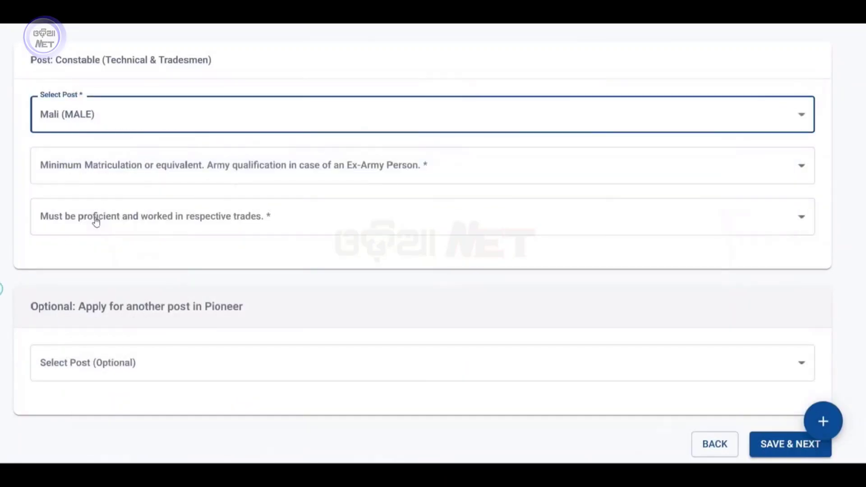
Answer Yes to the matriculation requirement, describing the HSC pass with roll number and marks.
click(98, 178)
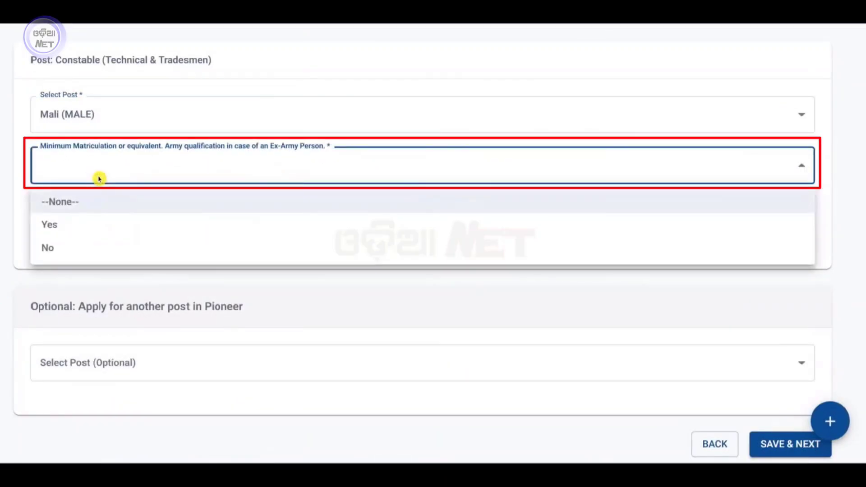
click(64, 225)
text(HS)
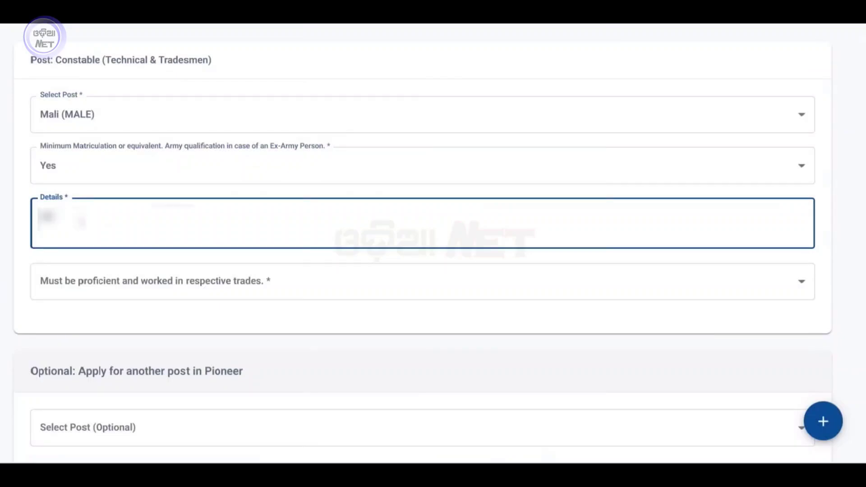
text(C PASS)
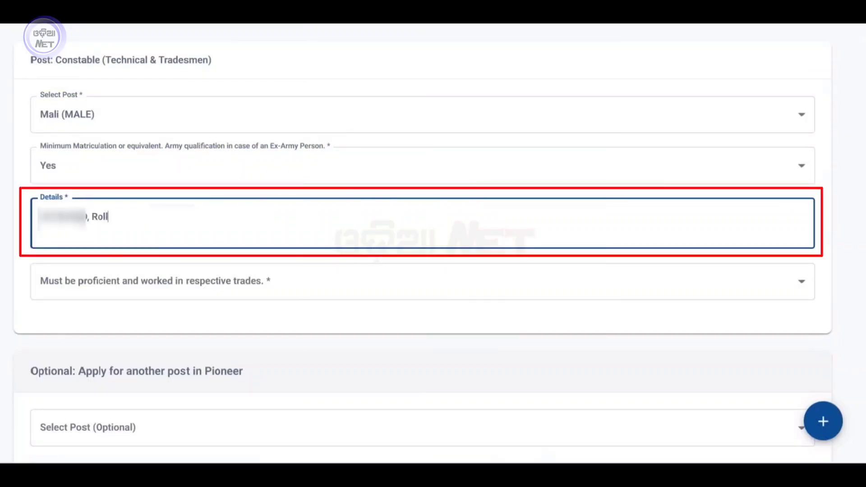
text(, Roll Number - Obtained Mar)
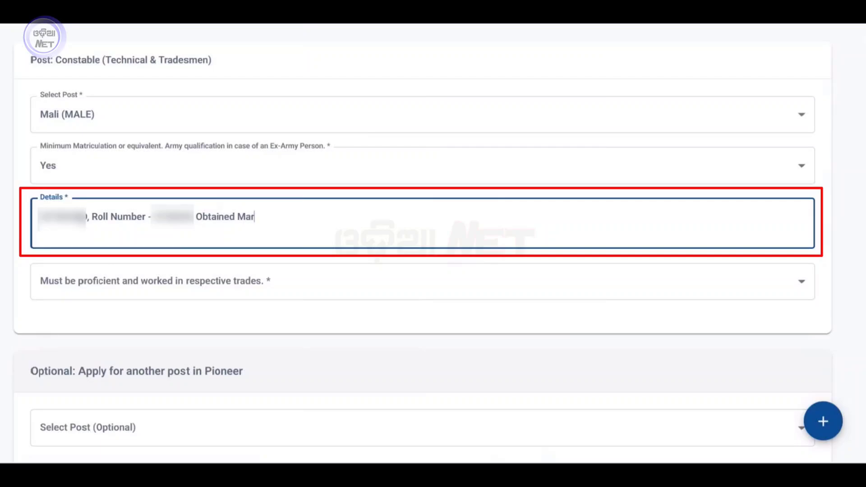
text(ks - 584 Total Marks - 600)
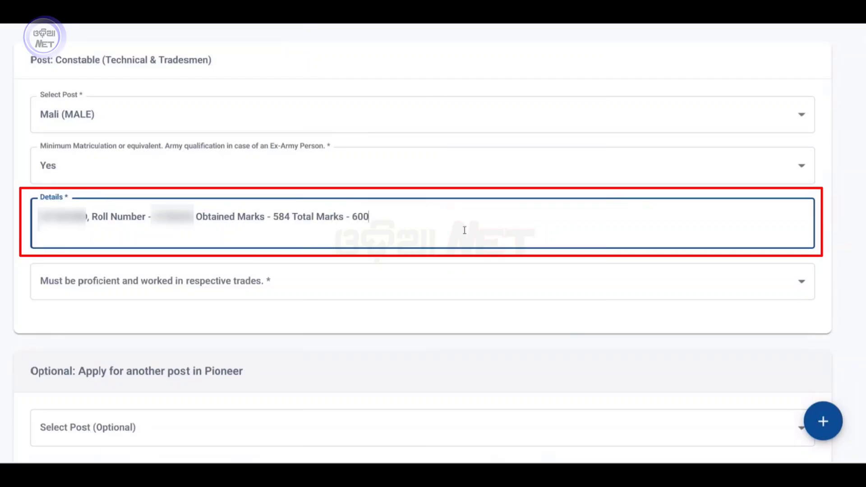
Answer Yes to trade proficiency, noting 'I have knowledge of the respective trades'.
click(355, 282)
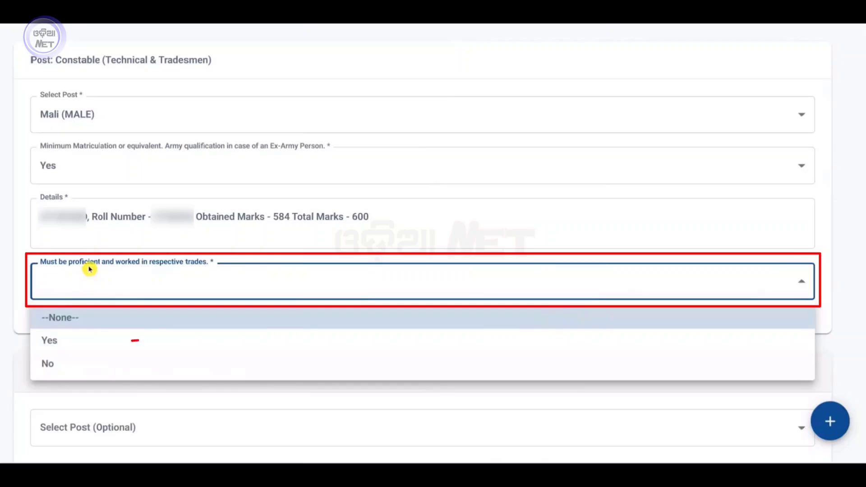
click(52, 343)
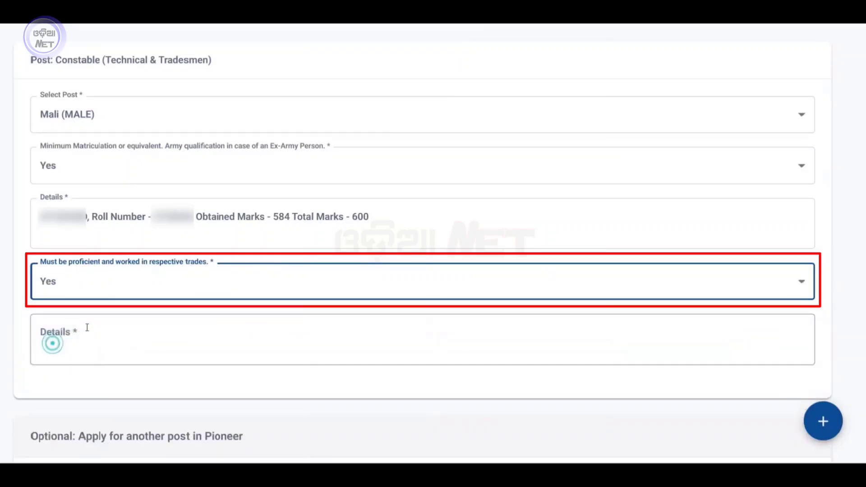
click(86, 342)
text(I have knowledge of the respective trades)
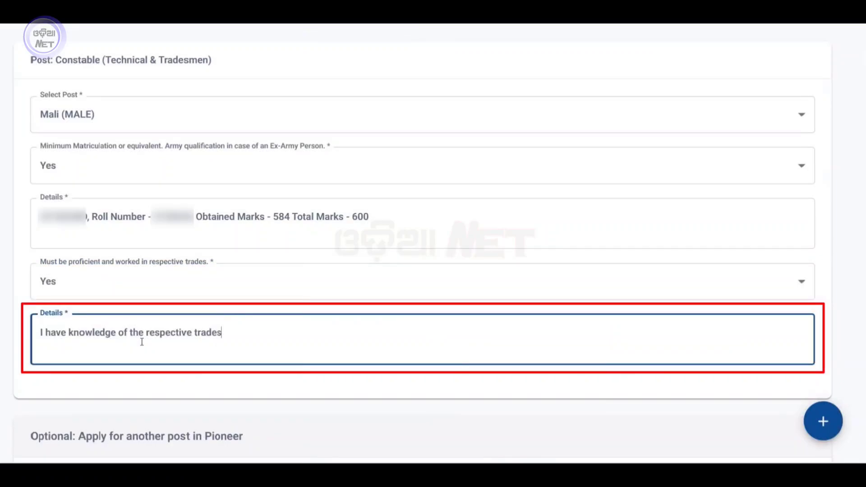
Add Mason (MALE) as the optional Pioneer post.
scroll(142, 342, down, 5)
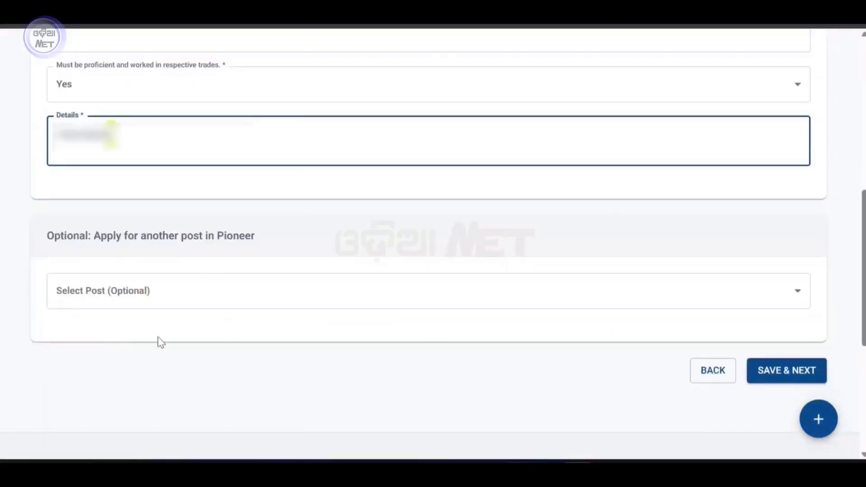
click(158, 302)
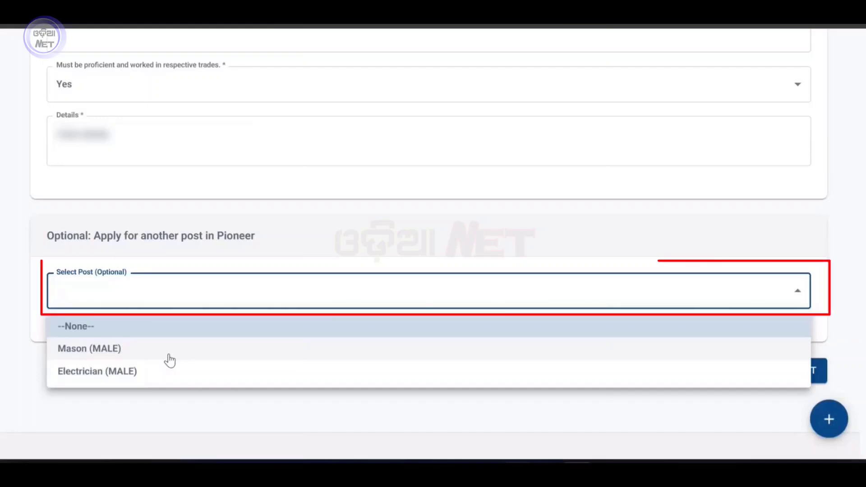
click(169, 361)
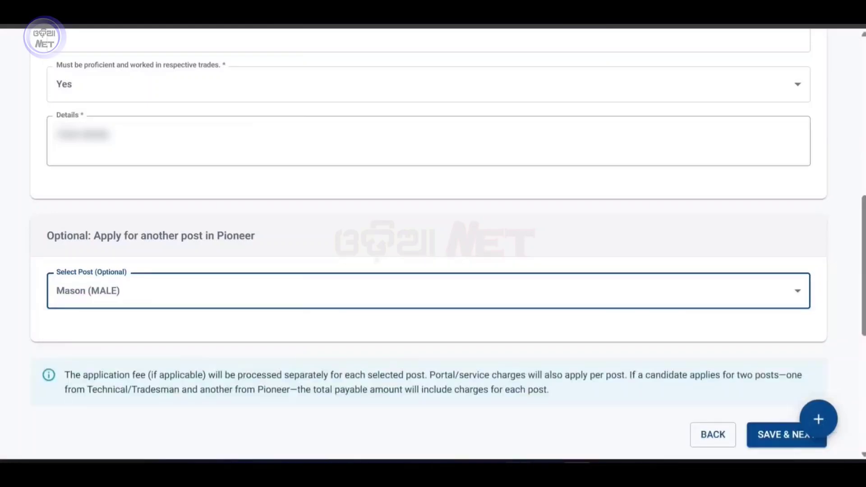
scroll(648, 381, down, 3)
Save the post choices and tick the Certificates and Documents declaration.
click(814, 309)
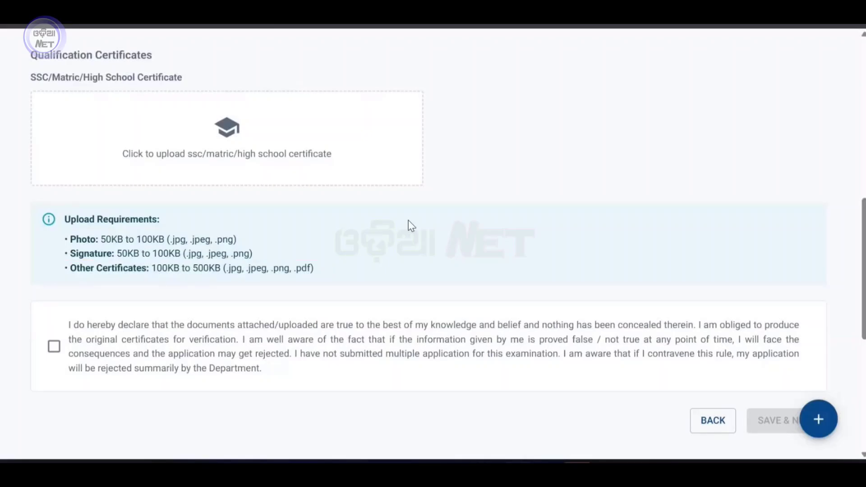
scroll(409, 221, down, 3)
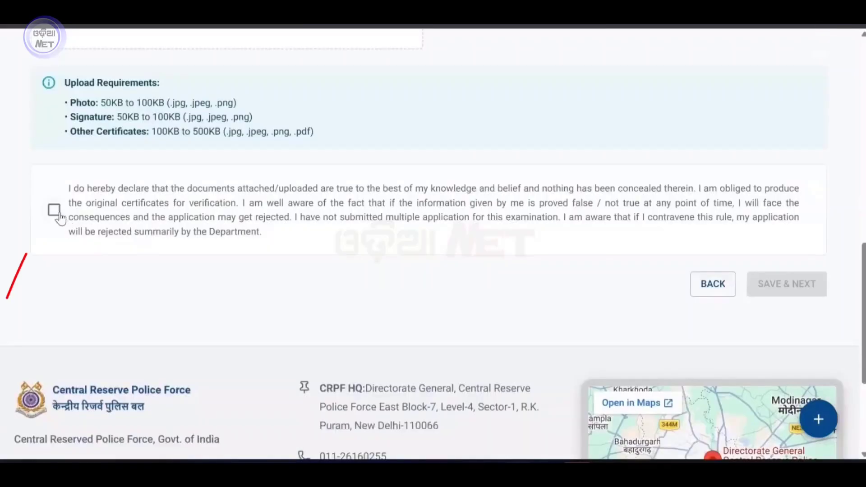
click(54, 212)
scroll(749, 289, up, 2)
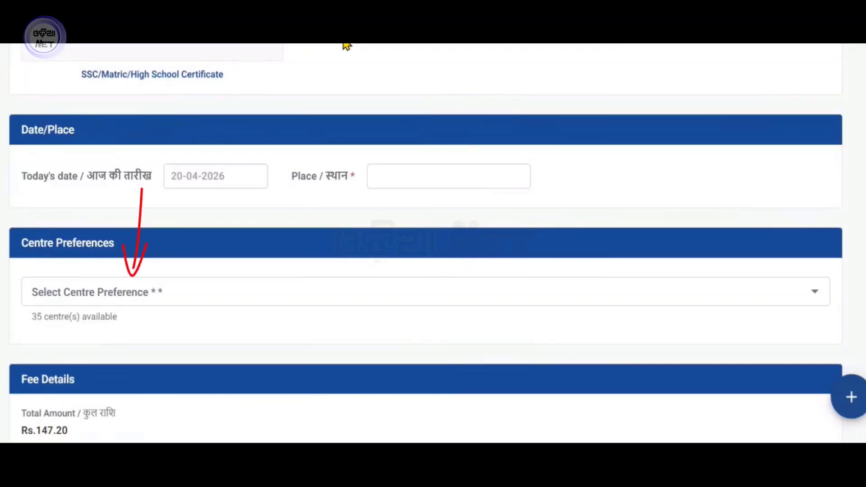
Go through the Place field and centre preference list, then tick the 'I hereby declare' checkbox.
scroll(343, 44, down, 2)
click(449, 48)
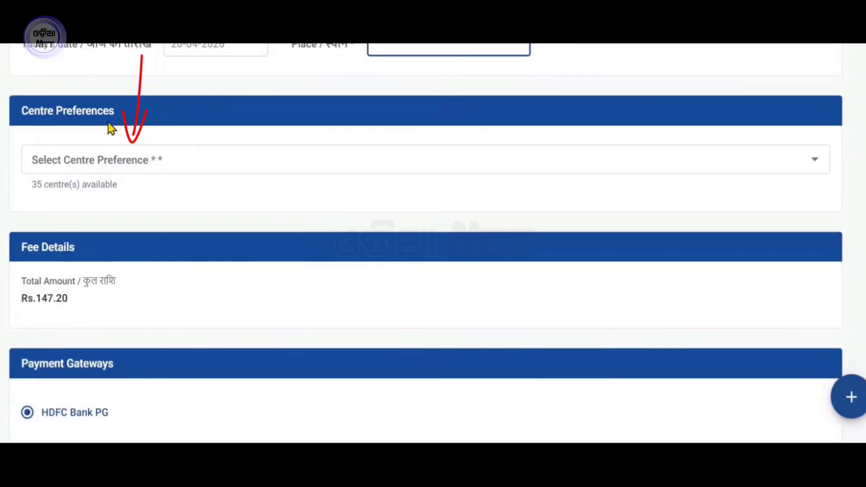
click(226, 167)
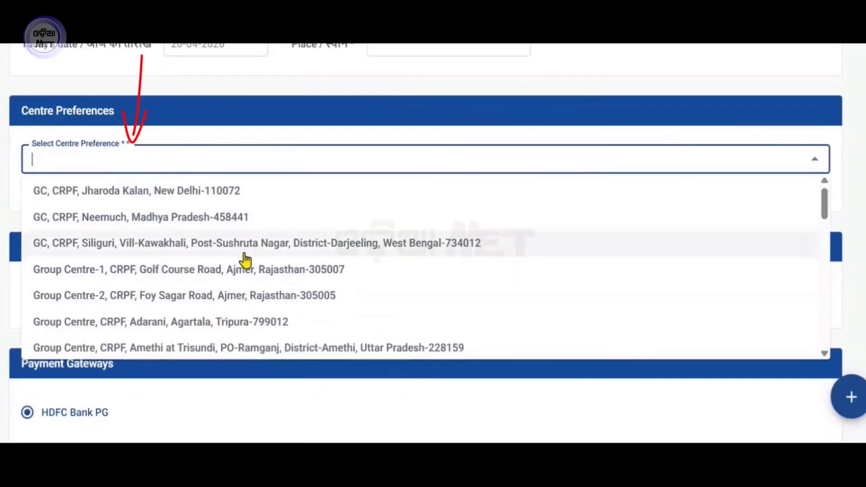
scroll(69, 226, down, 5)
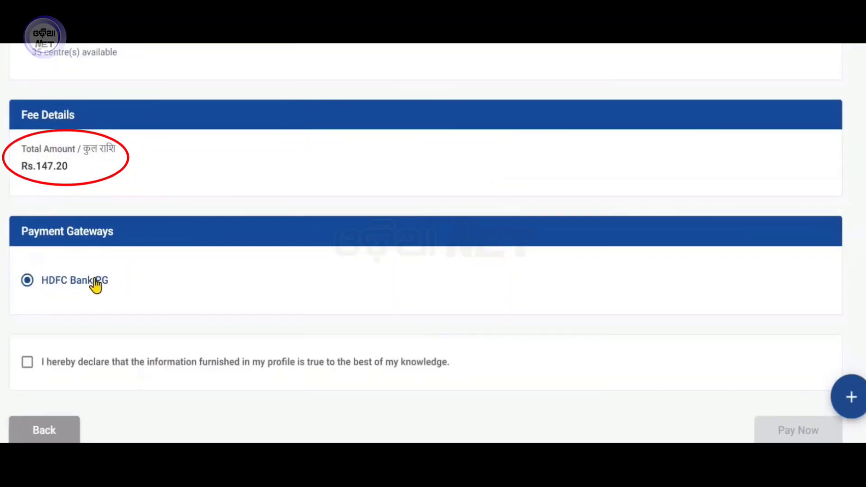
scroll(137, 267, down, 3)
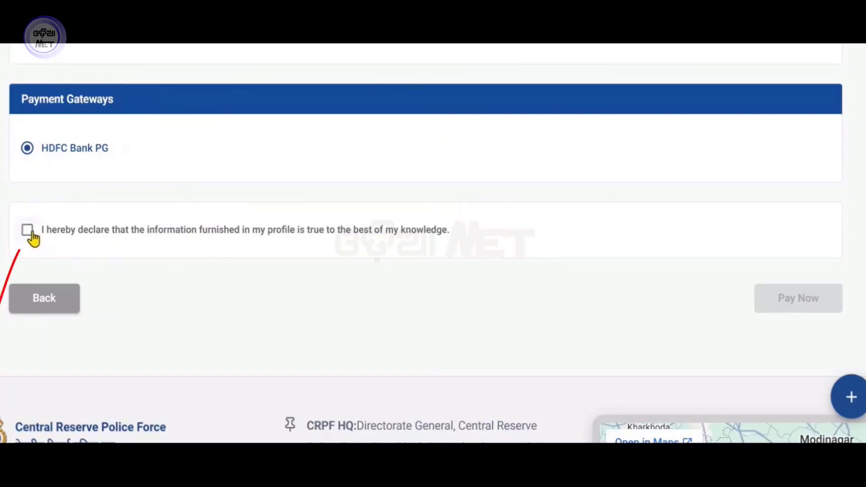
click(27, 230)
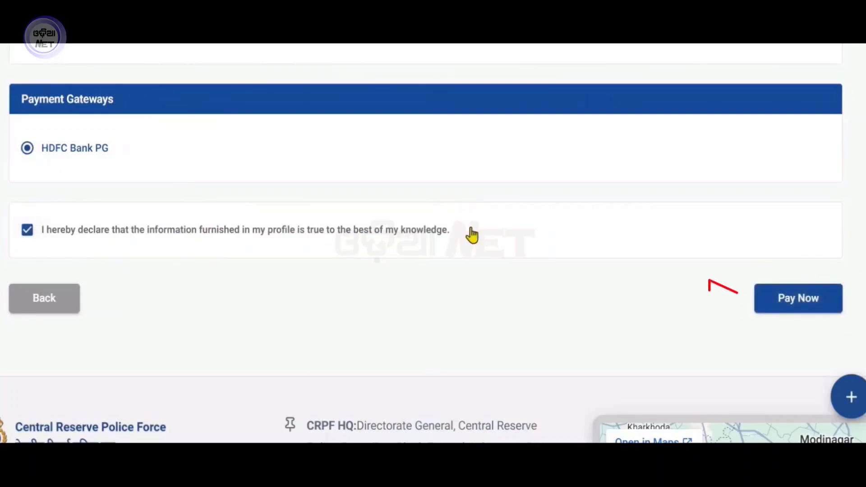
Pay the Rs.147.20 fee by UPI and generate the QR code.
click(790, 301)
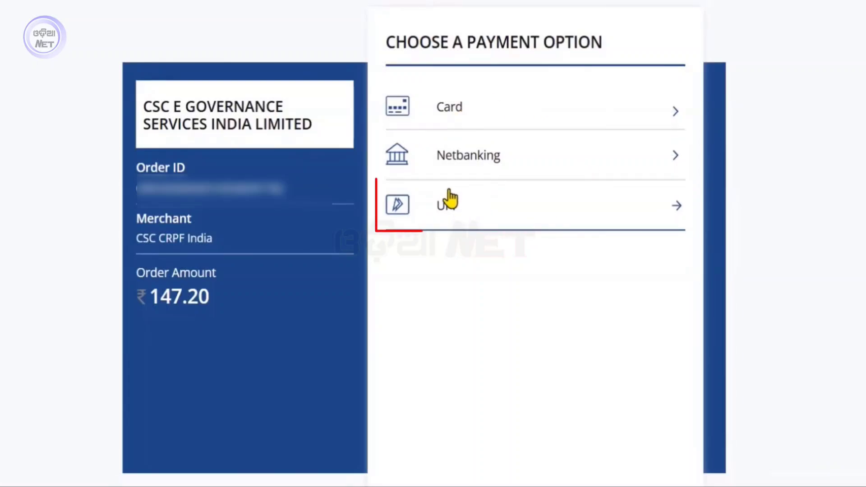
click(449, 216)
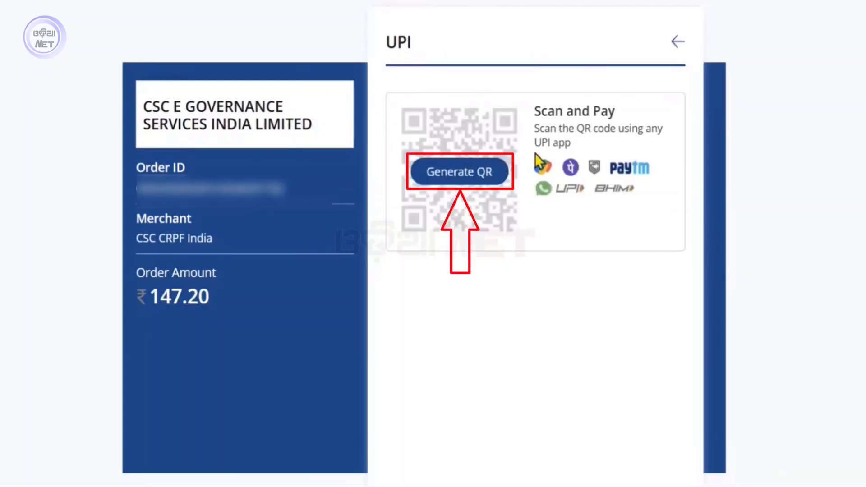
click(475, 178)
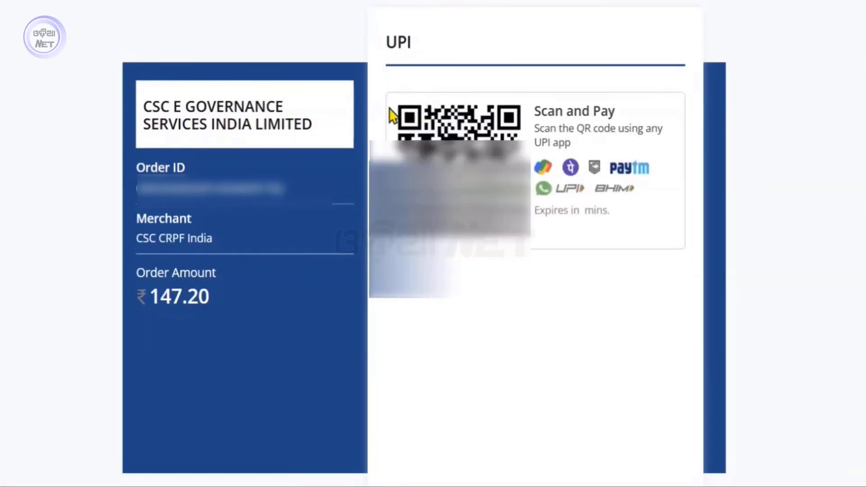